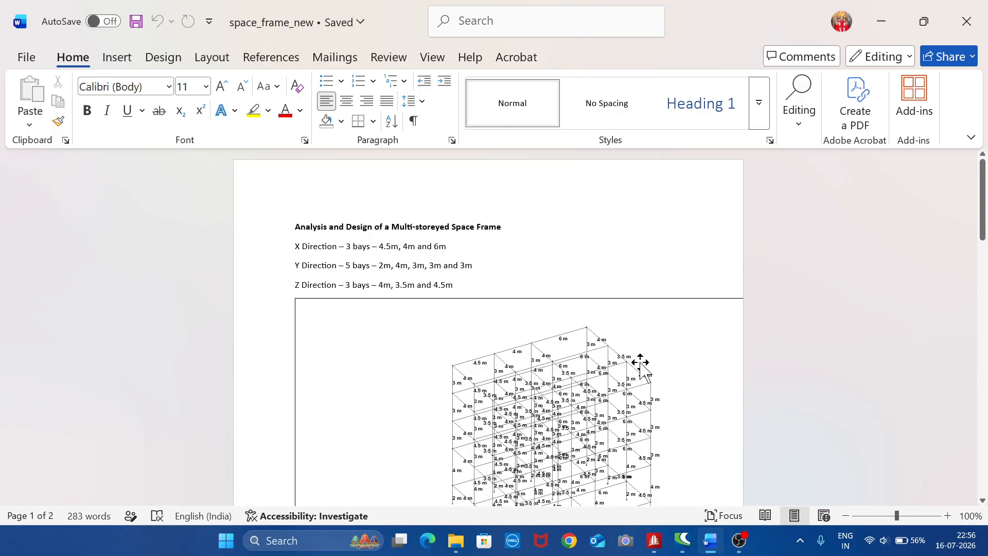
# Step: Switch to STAAD.Pro and create a new analytical model named "space frame 7"
pyautogui.scroll(-2, 605, 350)
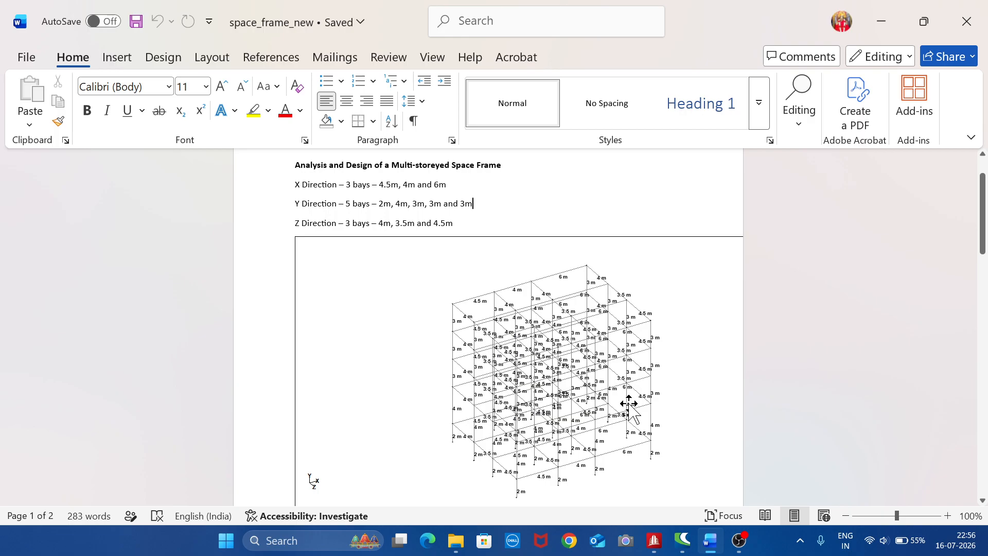
pyautogui.click(658, 549)
pyautogui.click(24, 65)
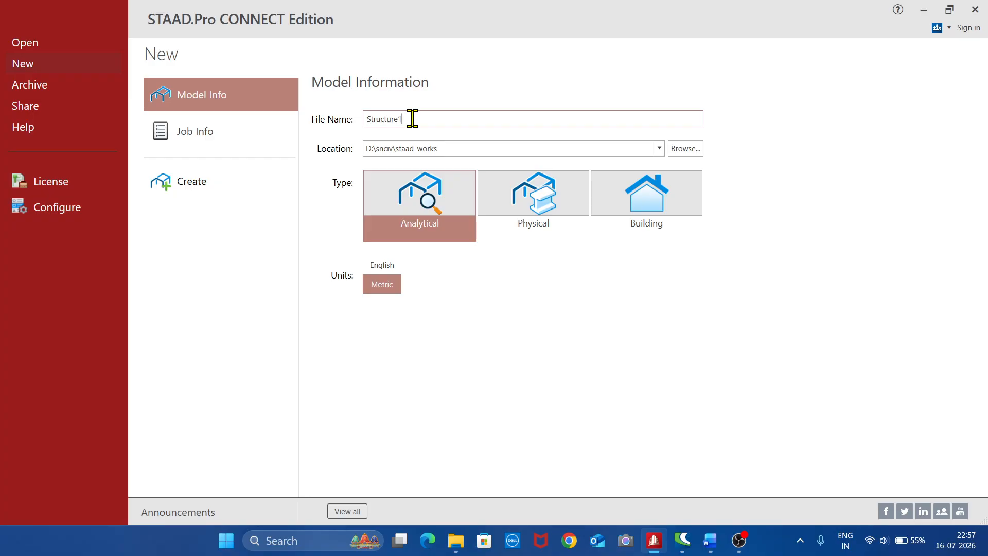
pyautogui.press('BackSpace')
pyautogui.press('BackSpace')
pyautogui.press('BackSpace')
pyautogui.press('BackSpace')
pyautogui.press('BackSpace')
pyautogui.press('BackSpace')
pyautogui.press('BackSpace')
pyautogui.press('BackSpace')
pyautogui.press('BackSpace')
pyautogui.write('space fra')
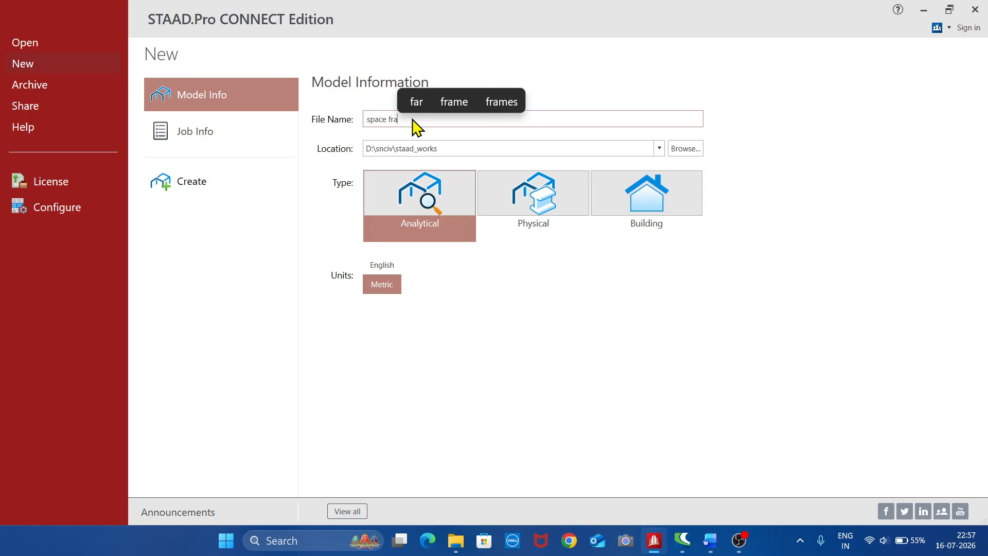
pyautogui.write('me 7')
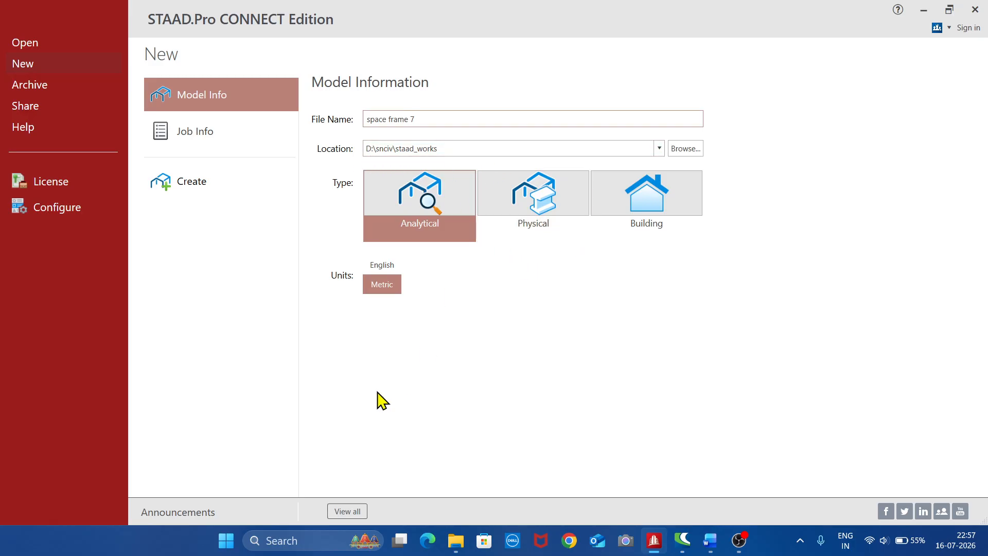
pyautogui.click(182, 190)
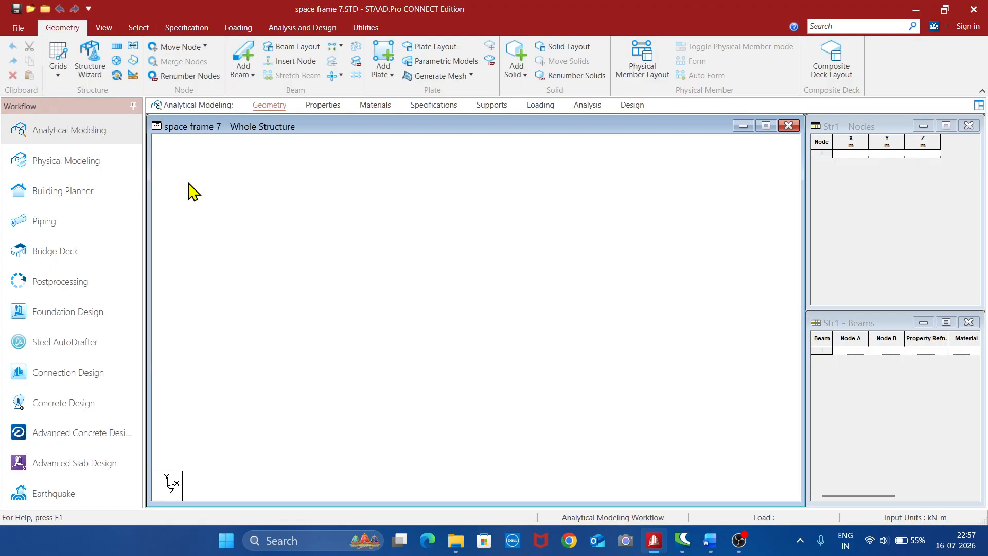
# Step: Start a Bay Frame prototype from the Frame Models in the Structure Wizard
pyautogui.click(88, 64)
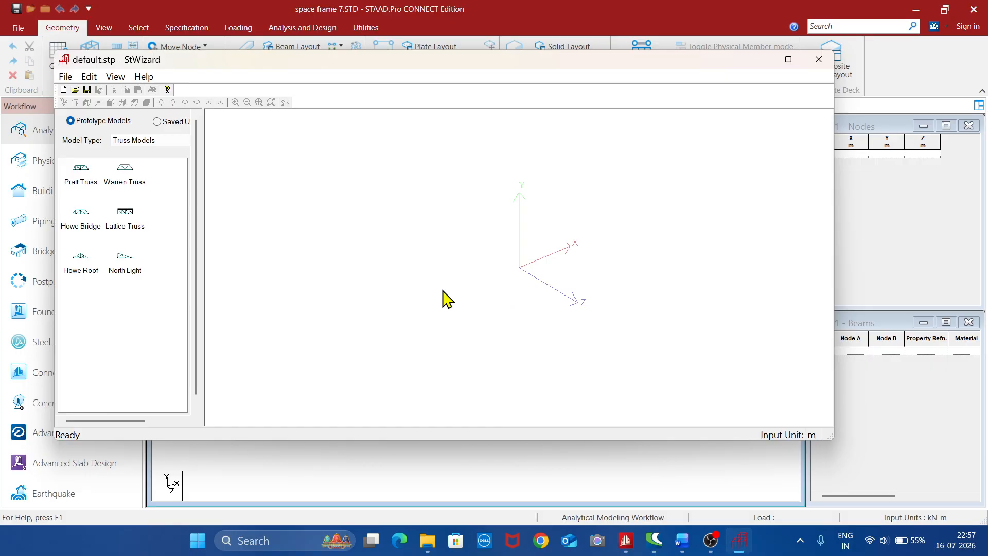
pyautogui.click(142, 142)
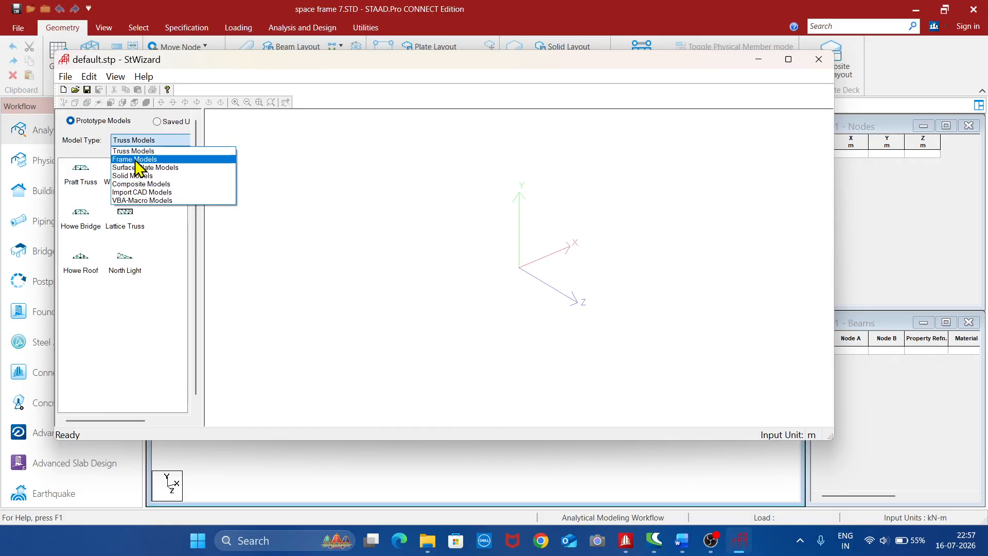
pyautogui.click(137, 157)
pyautogui.doubleClick(83, 178)
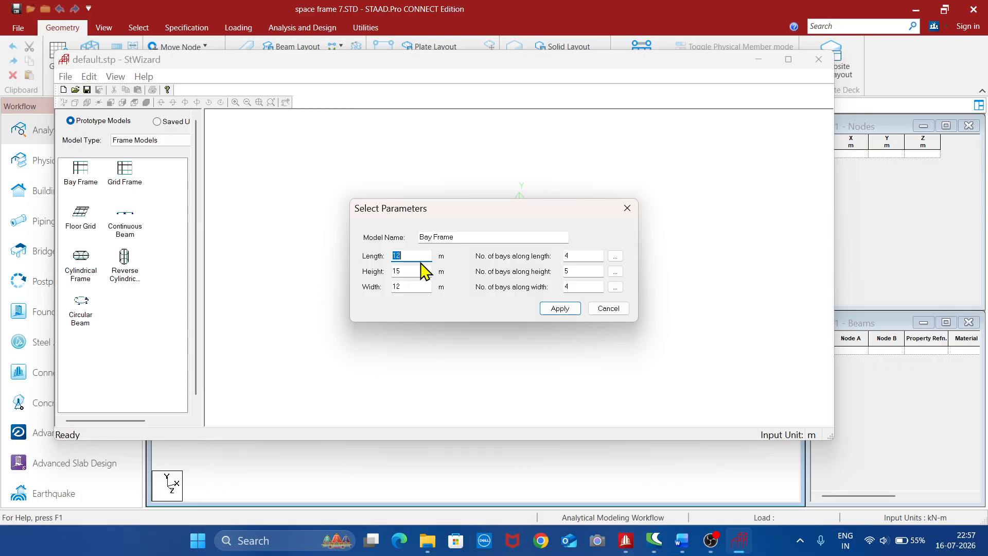
# Step: Set the bay frame's length to 14.5 m and width to 12 m, with 3 bays along the length and 3 along the width
pyautogui.write('14.5')
pyautogui.click(406, 271)
pyautogui.press('Tab')
pyautogui.write('12')
pyautogui.press('Tab')
pyautogui.write('3')
pyautogui.press('Tab')
pyautogui.press('Tab')
pyautogui.write('3')
# Step: Set the individual bay lengths along the frame's length to 4.5, 4 and 6 m
pyautogui.click(618, 257)
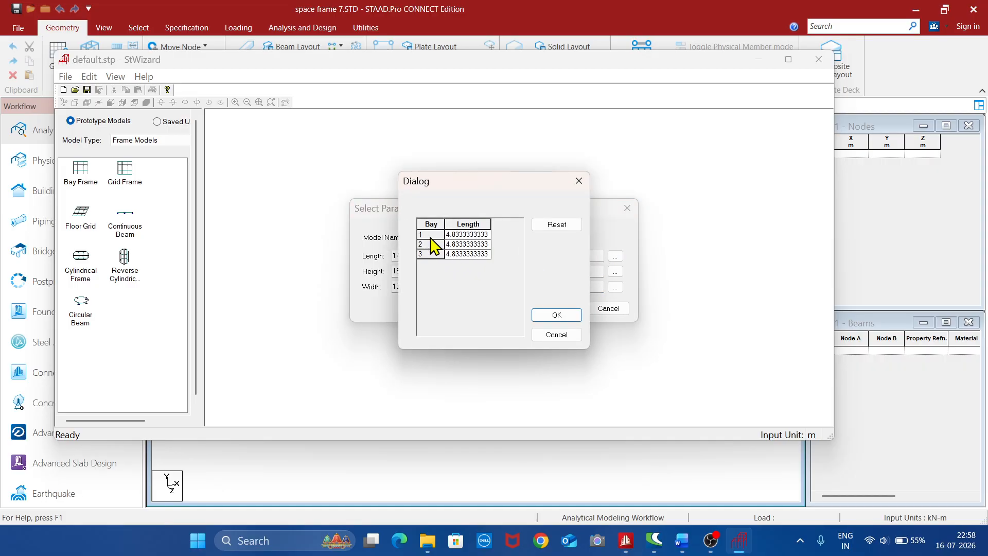
pyautogui.click(429, 235)
pyautogui.press('Tab')
pyautogui.write('4.5')
pyautogui.press('Return')
pyautogui.write('4')
pyautogui.press('Return')
pyautogui.click(558, 314)
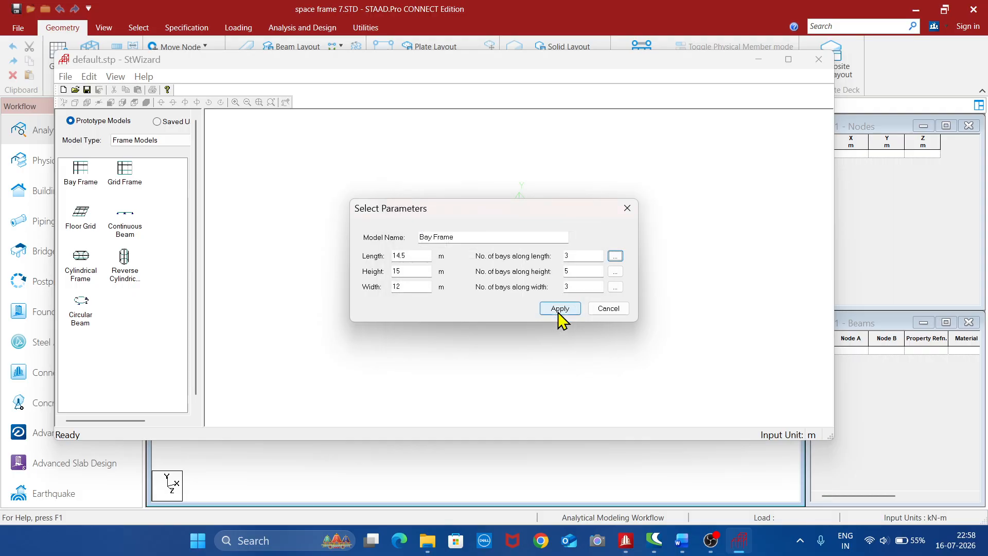
# Step: Set the first two bays along the frame's height to 2 m and 4 m, keeping the other three at 3 m
pyautogui.click(616, 271)
pyautogui.click(468, 236)
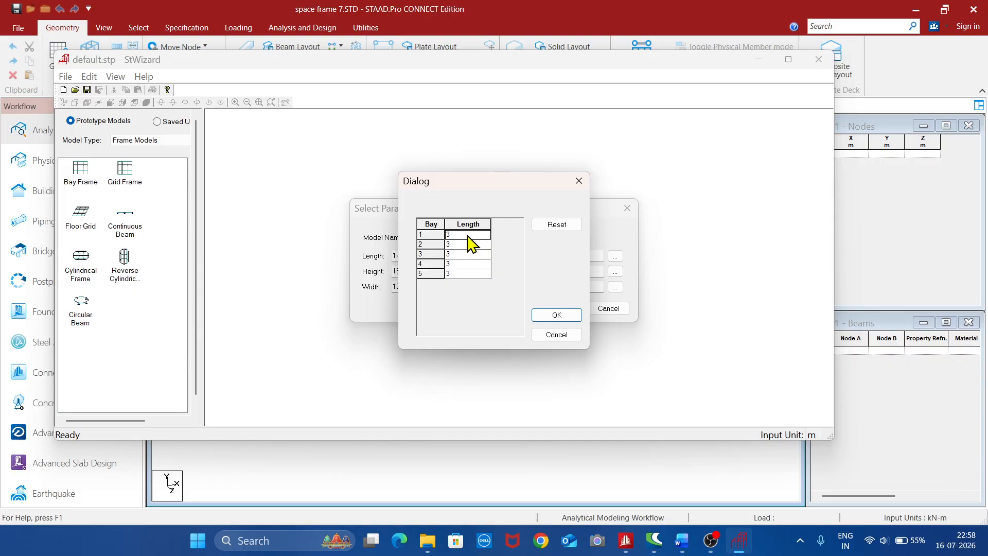
pyautogui.write('2')
pyautogui.press('Return')
pyautogui.write('4')
pyautogui.press('Return')
pyautogui.click(557, 315)
# Step: Set the bays along the frame's width to 4, 3.5 and 4.5 m
pyautogui.click(614, 287)
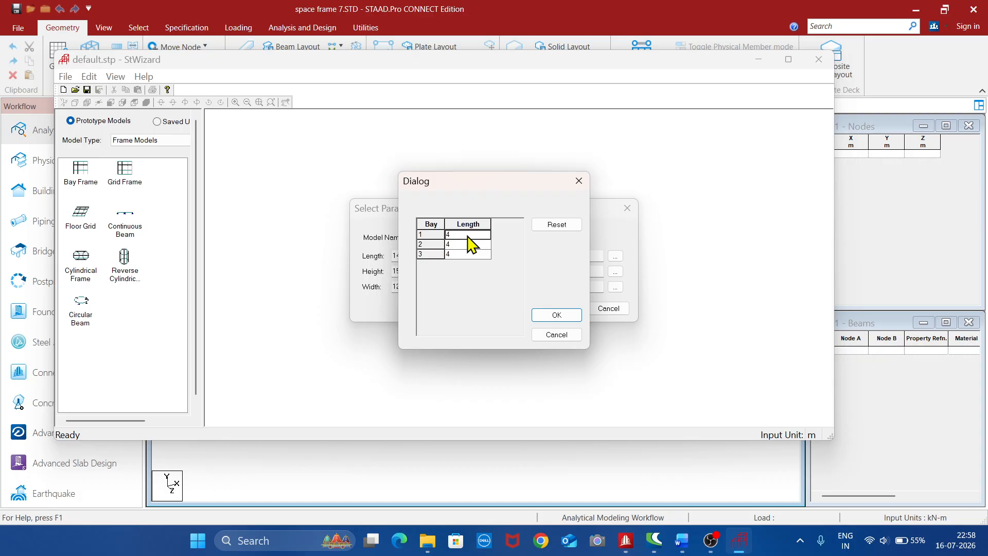
pyautogui.press('Down')
pyautogui.write('3.5')
pyautogui.press('Down')
pyautogui.write('4')
pyautogui.click(550, 316)
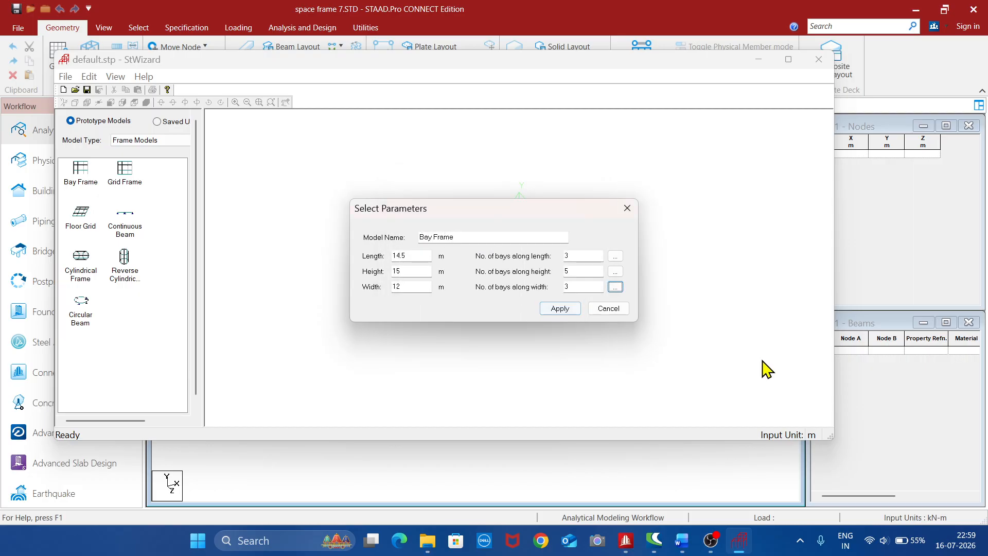
# Step: Generate the bay frame and merge it into the STAAD.Pro model with zero X, Y and Z offsets
pyautogui.click(566, 310)
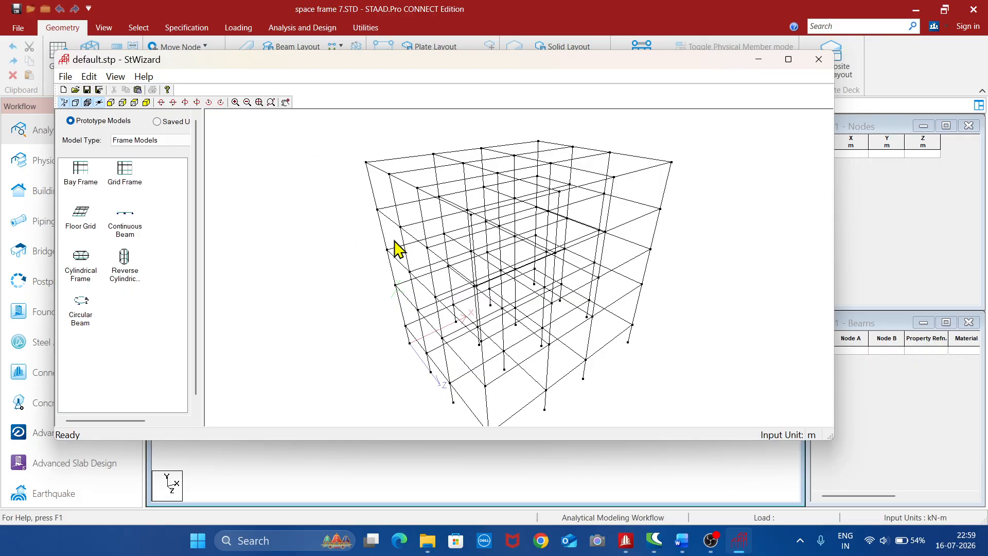
pyautogui.click(66, 77)
pyautogui.click(135, 187)
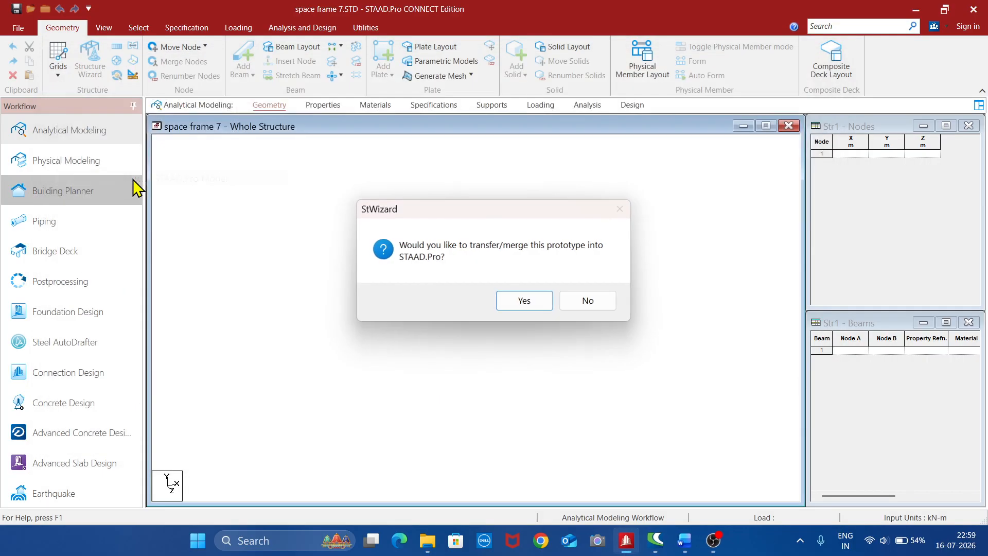
pyautogui.click(517, 300)
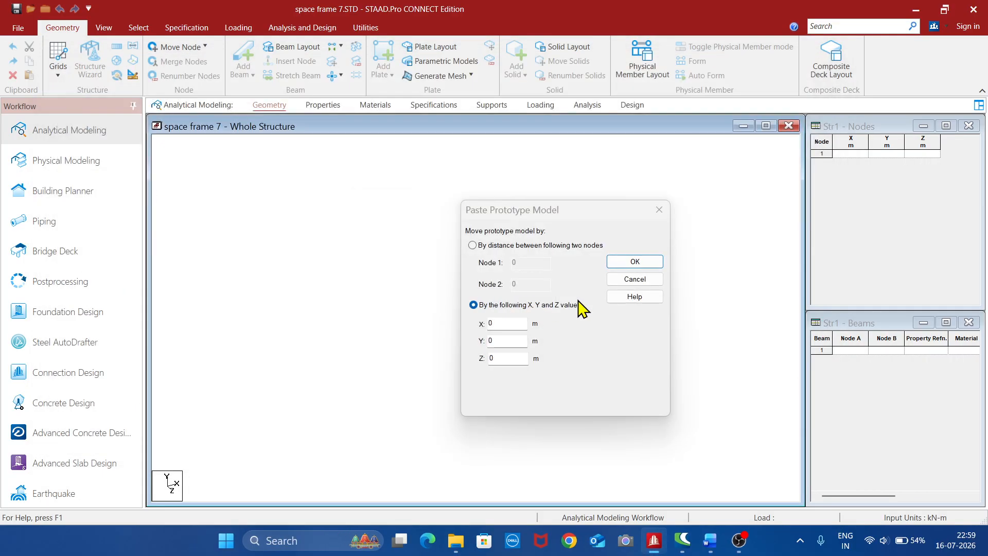
pyautogui.click(631, 263)
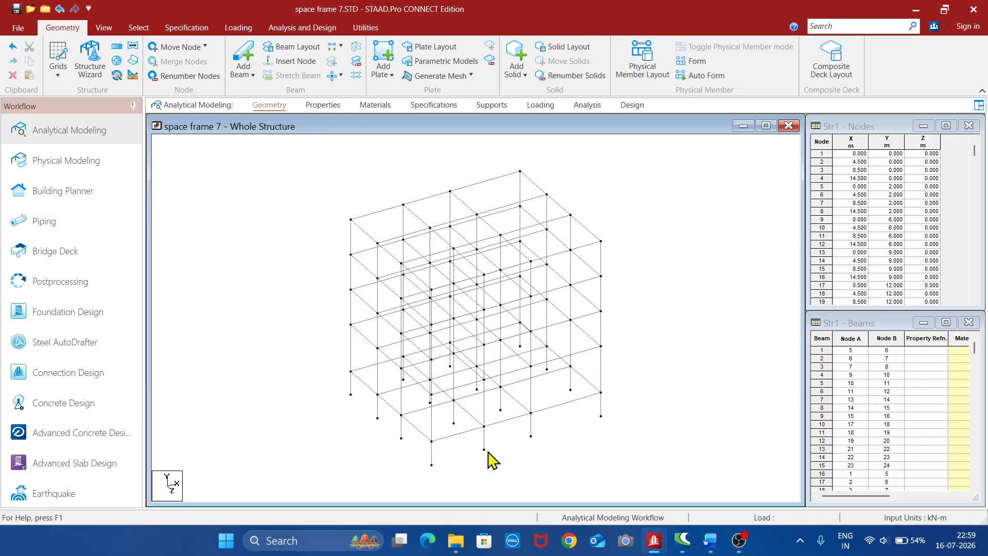
# Step: Switch to the Word document and review the beam and column sizes under Member Properties
pyautogui.click(710, 541)
pyautogui.scroll(-5, 504, 347)
pyautogui.scroll(-3, 504, 348)
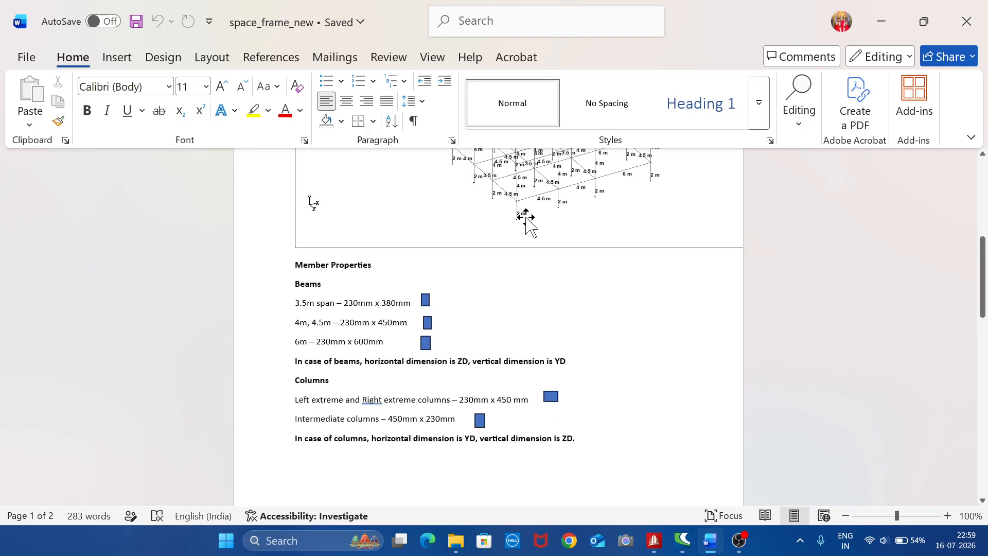
pyautogui.scroll(1, 510, 216)
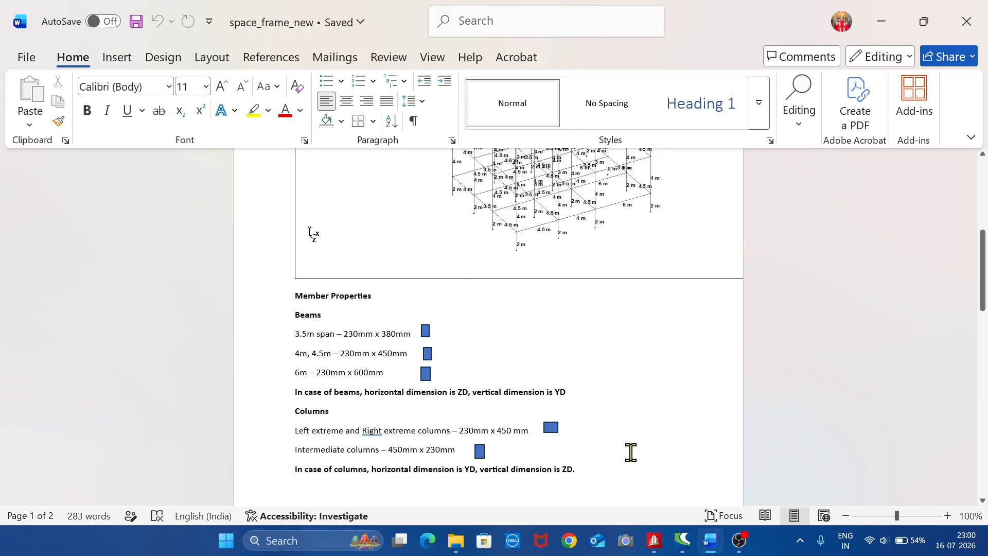
# Step: Return to STAAD.Pro and define a rectangular concrete section with YD 0.38 m and ZD 0.23 m
pyautogui.moveTo(656, 549)
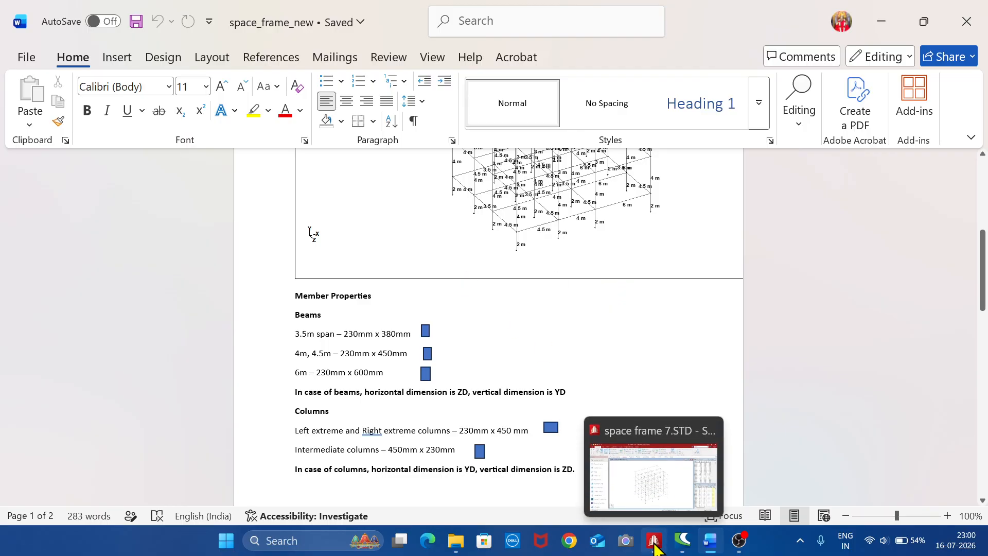
pyautogui.click(655, 542)
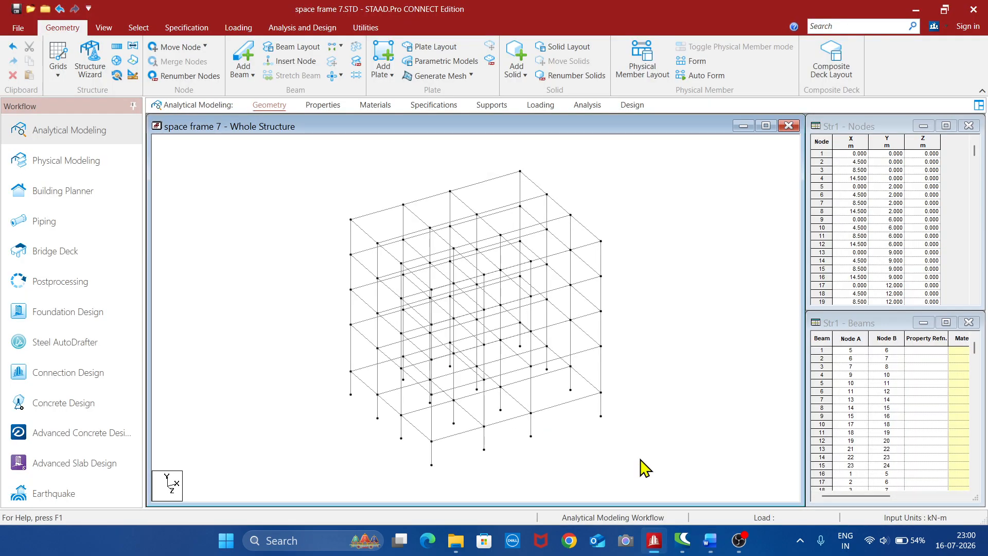
pyautogui.click(333, 106)
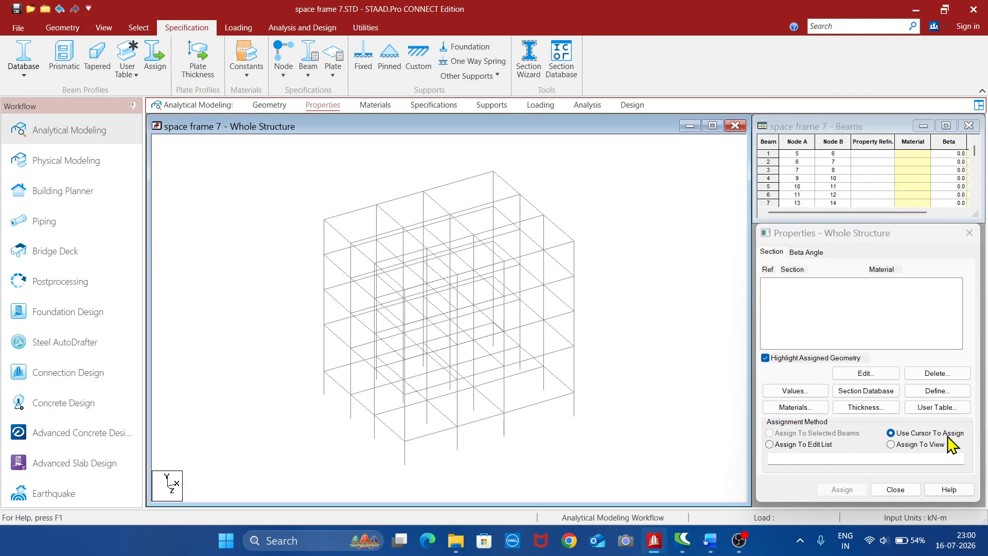
pyautogui.click(937, 392)
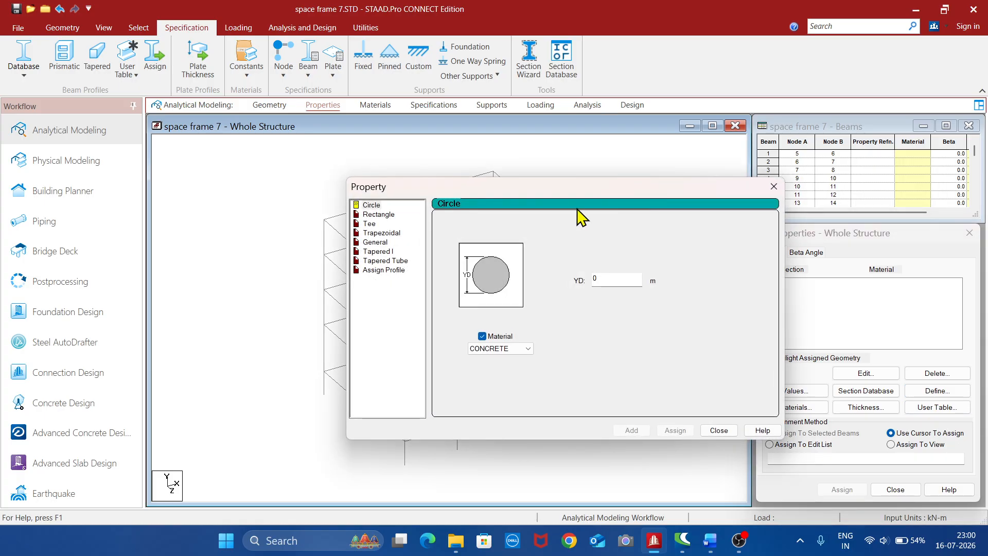
pyautogui.click(380, 214)
pyautogui.click(624, 270)
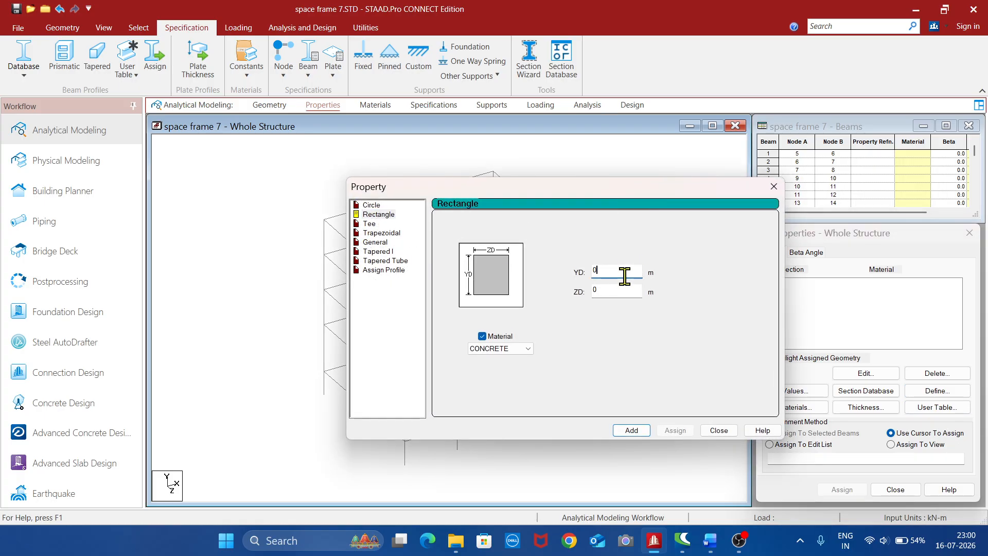
pyautogui.write('.38')
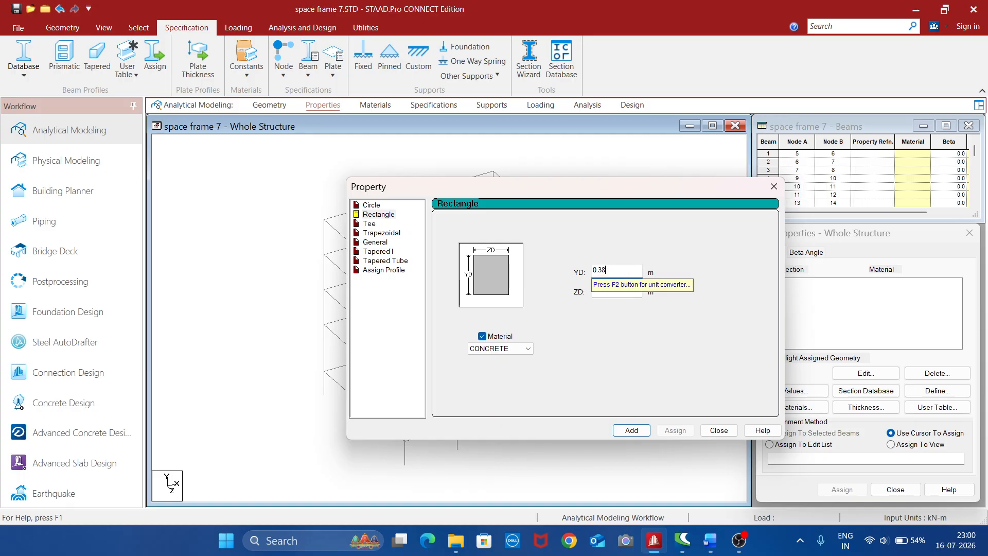
pyautogui.click(629, 291)
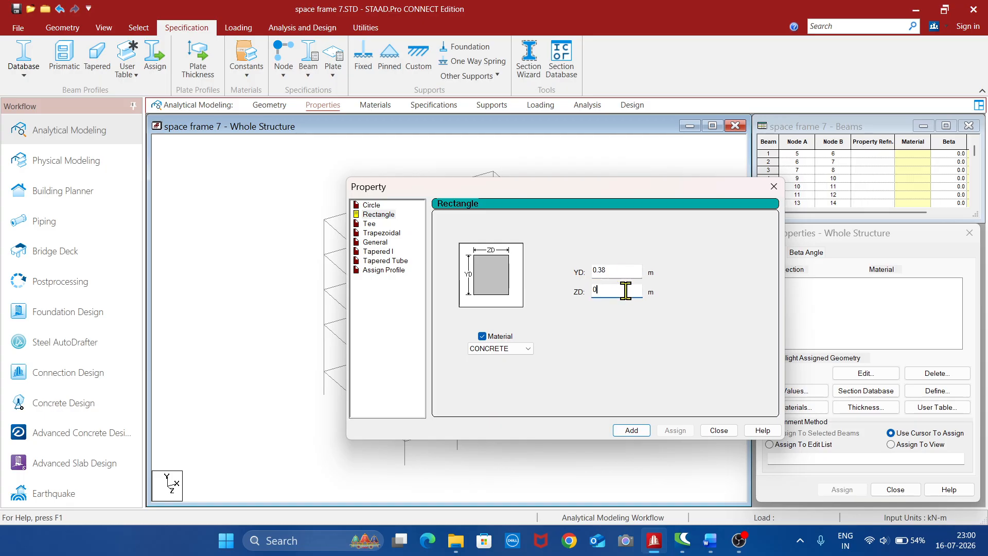
pyautogui.write('.23')
pyautogui.click(631, 430)
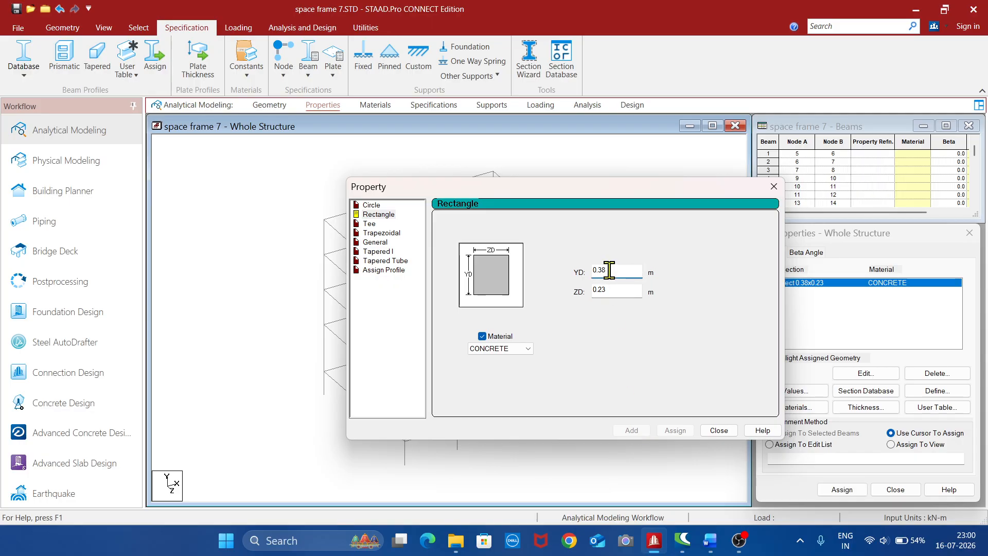
# Step: Add two more rectangular concrete sections with YD 0.45 m and 0.60 m, both with ZD 0.23 m
pyautogui.press('BackSpace')
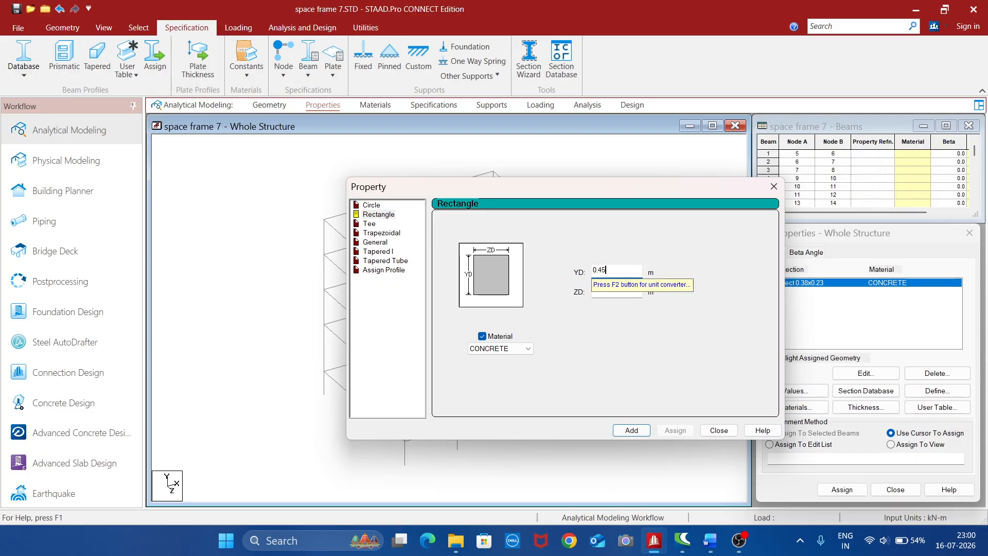
pyautogui.click(638, 428)
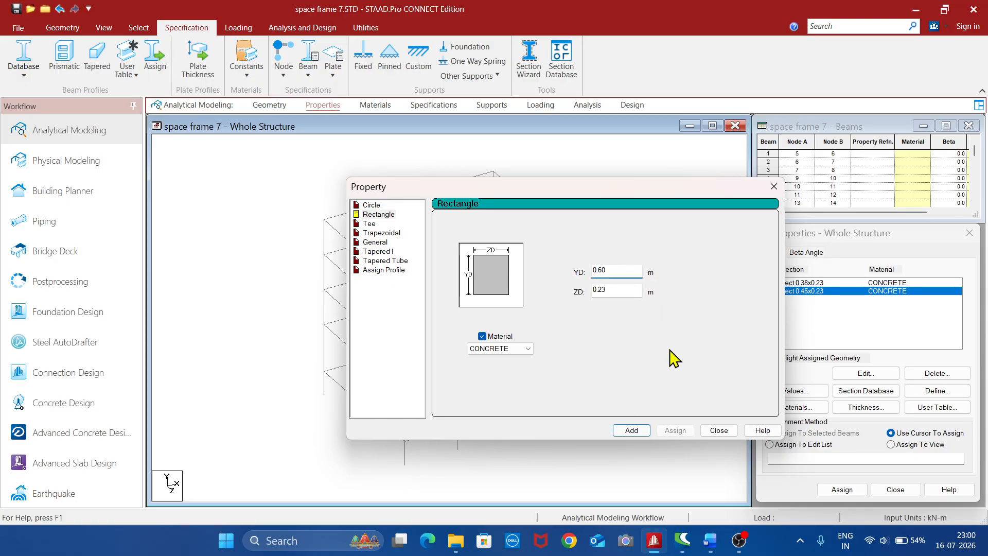
pyautogui.click(633, 430)
# Step: Add a rectangular concrete column section with YD 0.23 m and ZD 0.45 m, and finish defining sections
pyautogui.click(631, 268)
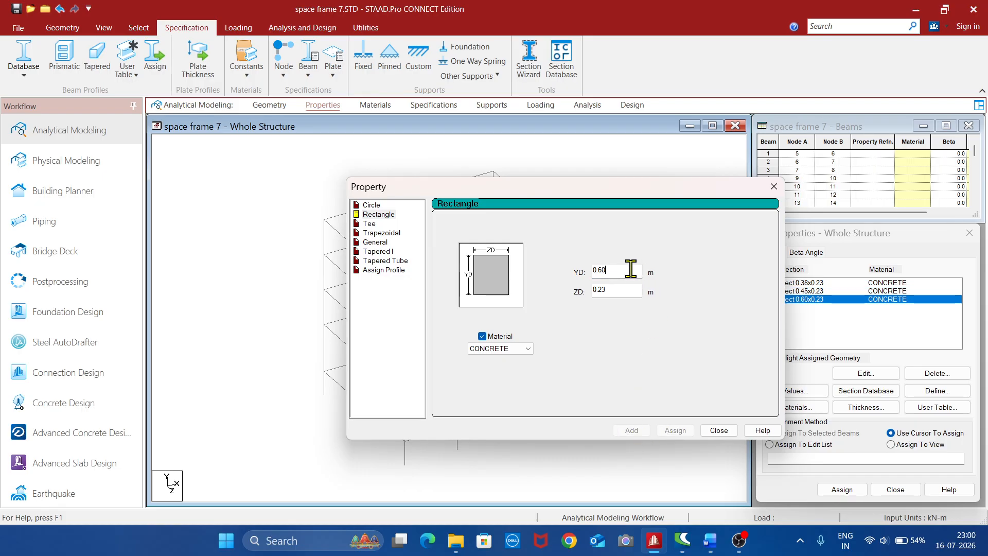
pyautogui.press('BackSpace')
pyautogui.press('BackSpace')
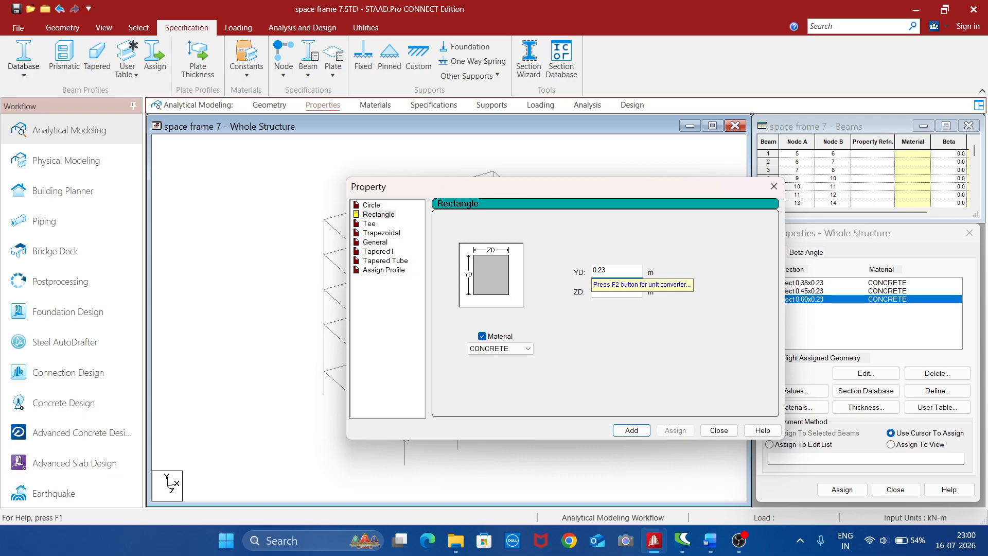
pyautogui.click(626, 292)
pyautogui.press('BackSpace')
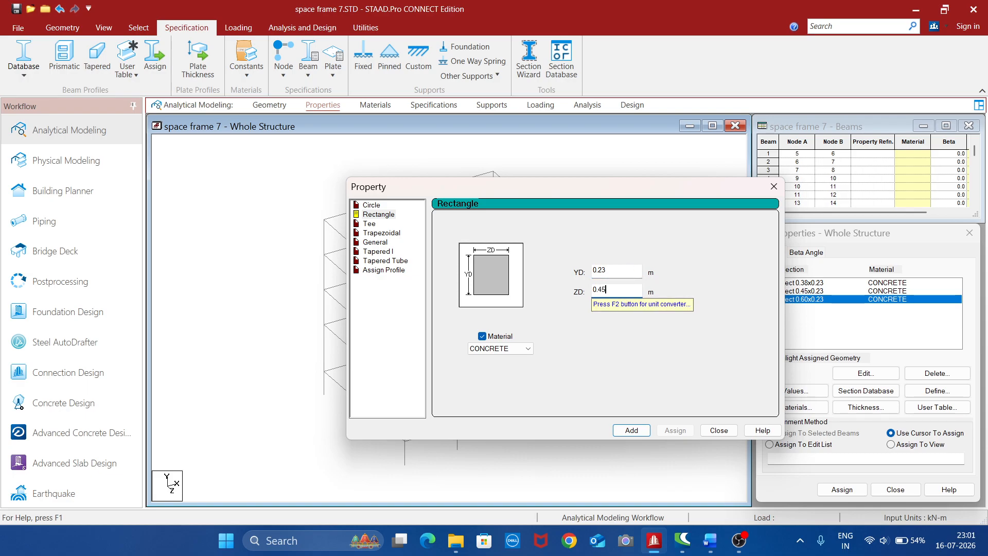
pyautogui.click(631, 431)
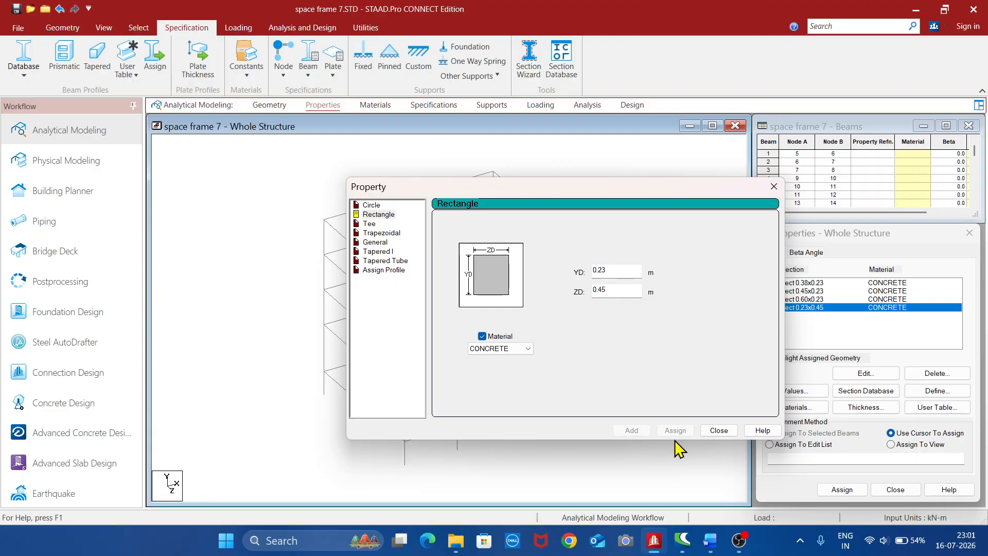
pyautogui.click(721, 432)
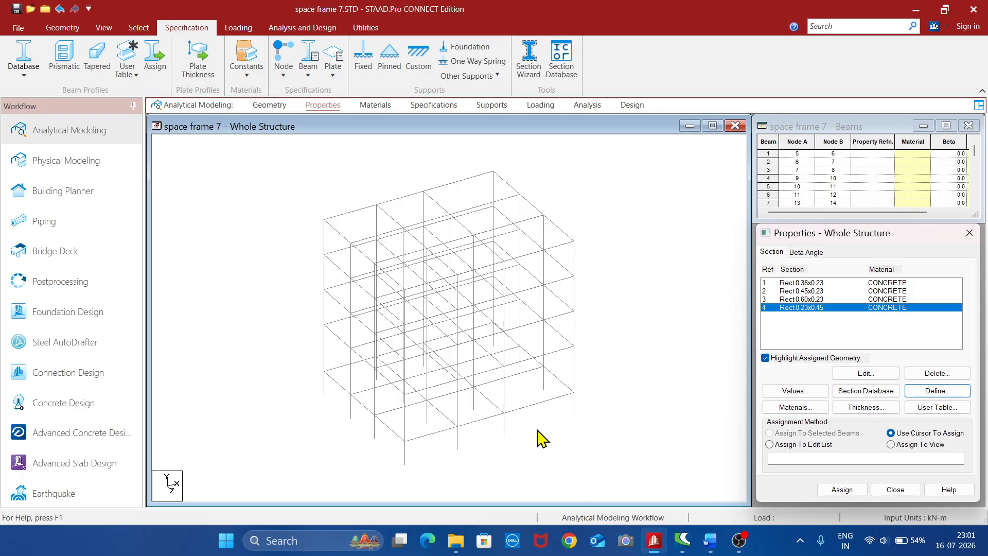
# Step: Assign the Rect 0.45x0.23 section to the X-direction beams of the first two bays at all five levels, selecting them in front view
pyautogui.click(106, 27)
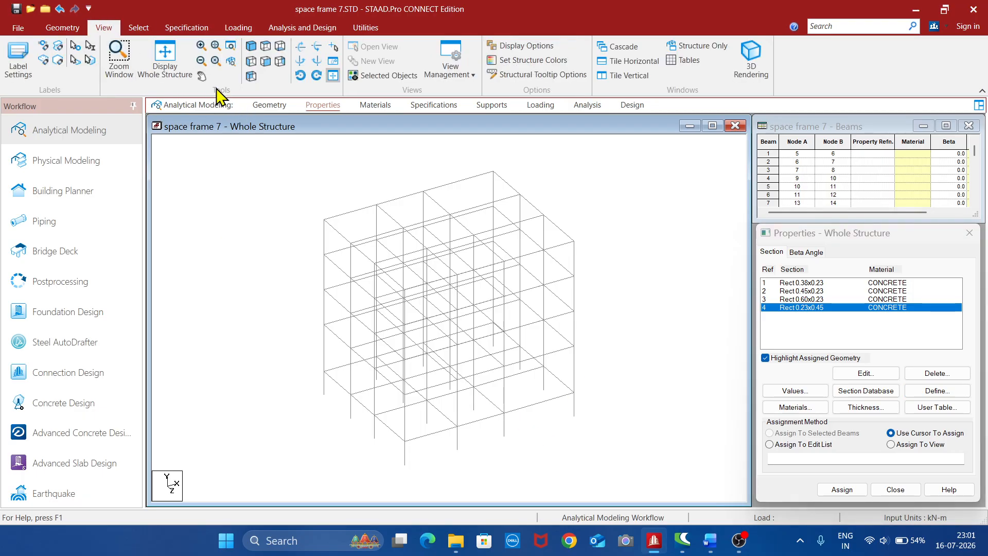
pyautogui.click(266, 62)
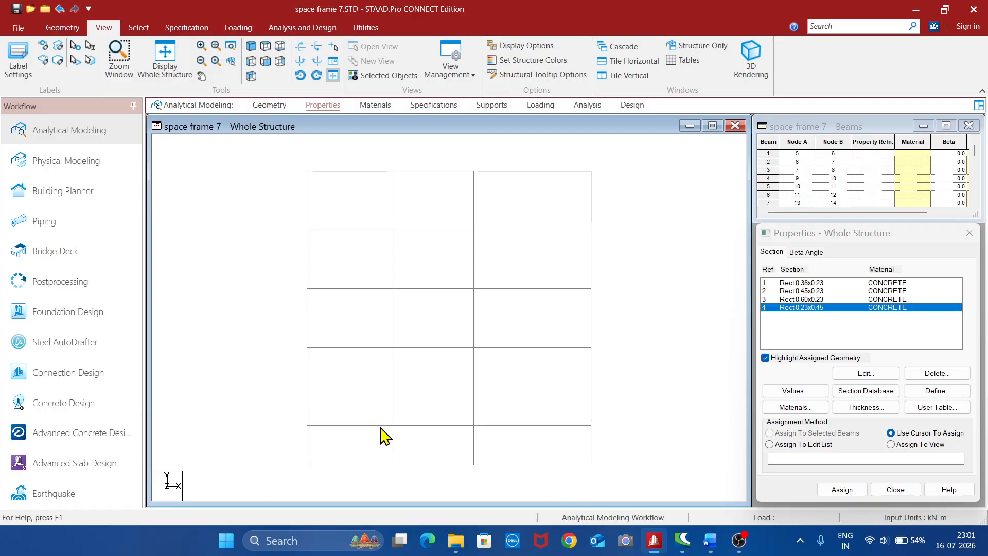
pyautogui.click(818, 291)
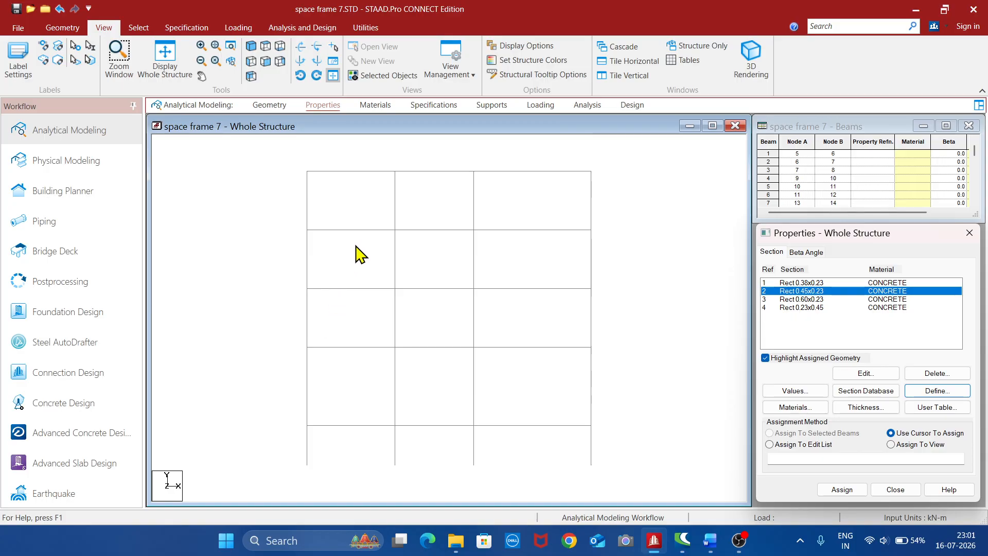
pyautogui.click(359, 173)
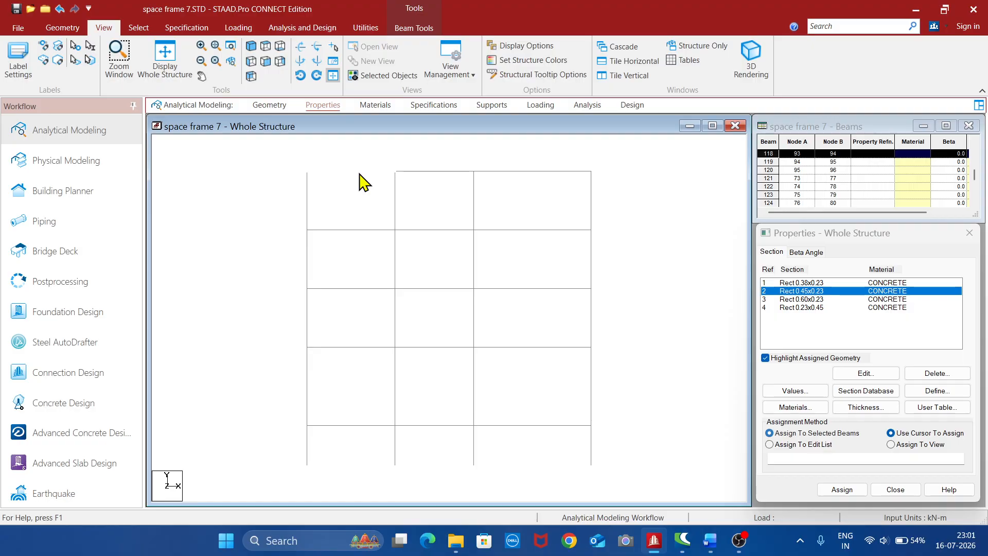
pyautogui.keyDown('ctrl'); pyautogui.click(359, 230); pyautogui.keyUp('ctrl')
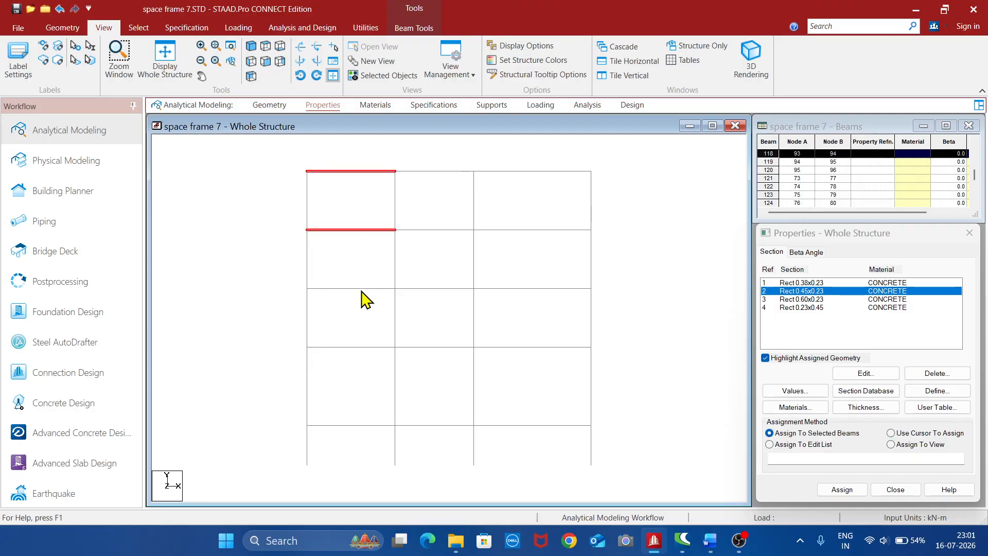
pyautogui.keyDown('ctrl'); pyautogui.click(362, 289); pyautogui.keyUp('ctrl')
pyautogui.keyDown('ctrl'); pyautogui.click(364, 347); pyautogui.keyUp('ctrl')
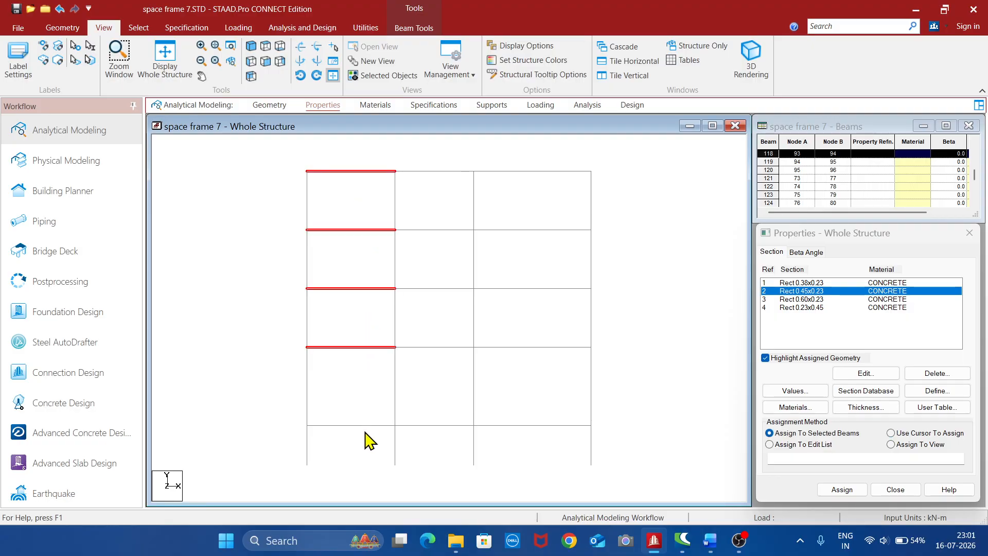
pyautogui.keyDown('ctrl'); pyautogui.click(365, 426); pyautogui.keyUp('ctrl')
pyautogui.keyDown('ctrl'); pyautogui.click(441, 172); pyautogui.keyUp('ctrl')
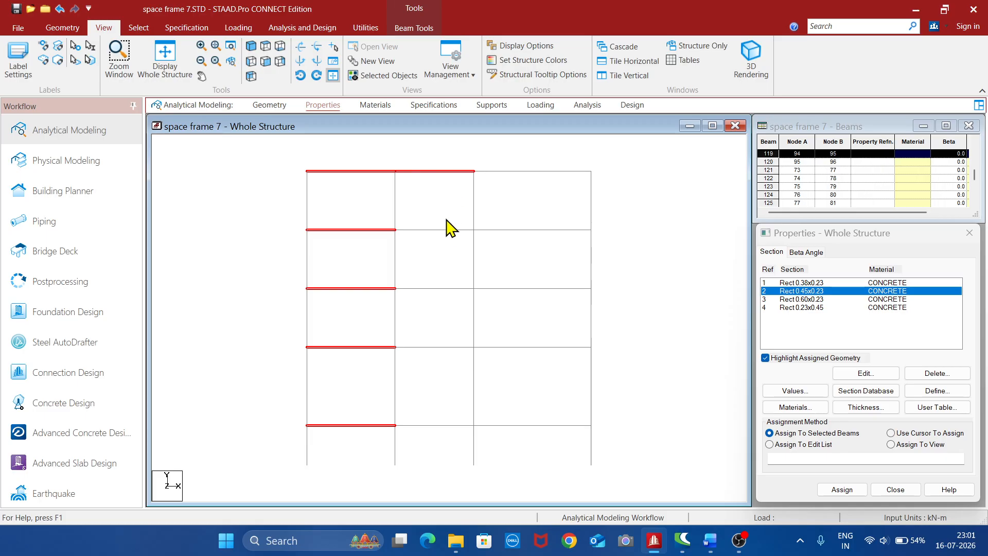
pyautogui.keyDown('ctrl'); pyautogui.click(436, 231); pyautogui.keyUp('ctrl')
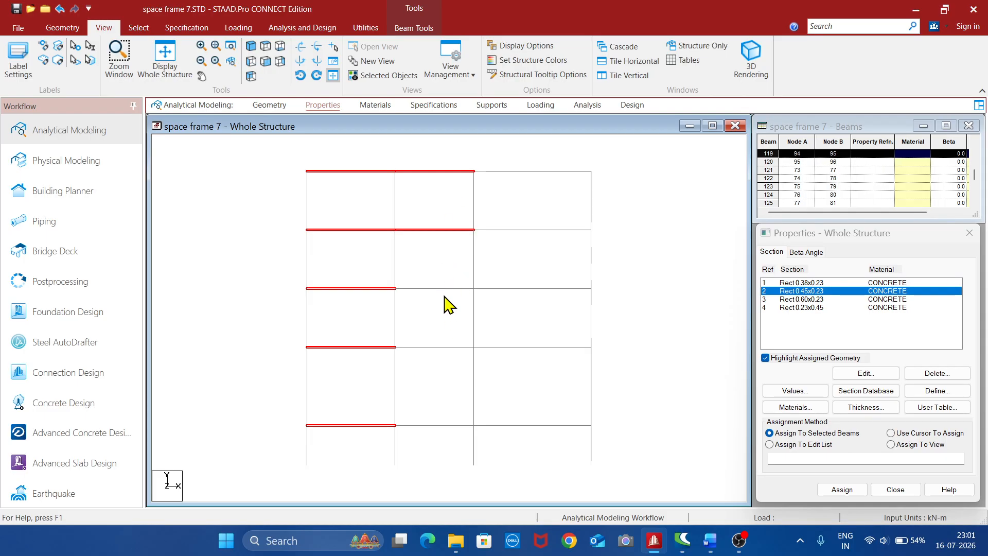
pyautogui.keyDown('ctrl'); pyautogui.click(442, 289); pyautogui.keyUp('ctrl')
pyautogui.keyDown('ctrl'); pyautogui.click(438, 348); pyautogui.keyUp('ctrl')
pyautogui.keyDown('ctrl'); pyautogui.click(442, 426); pyautogui.keyUp('ctrl')
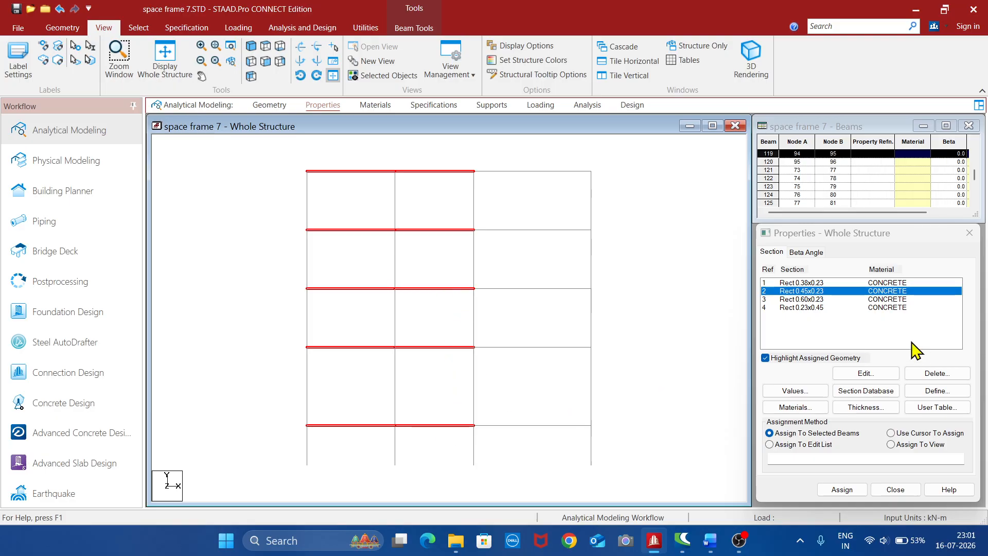
pyautogui.click(842, 489)
pyautogui.click(877, 410)
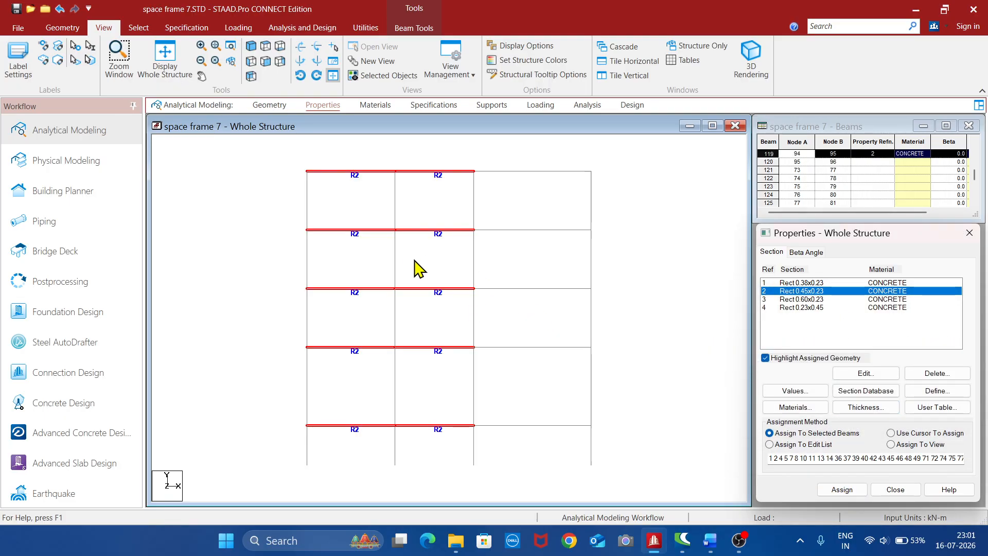
pyautogui.click(263, 61)
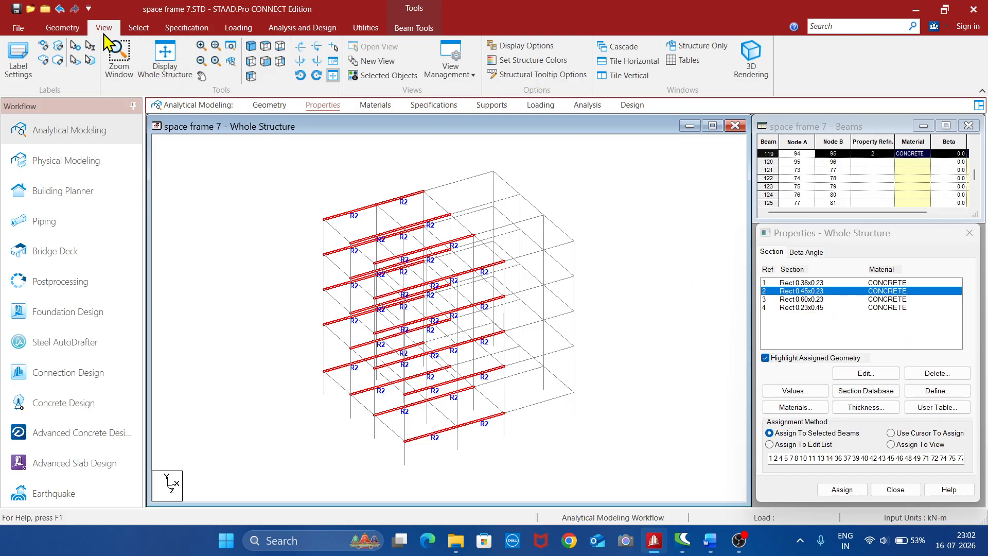
pyautogui.click(266, 61)
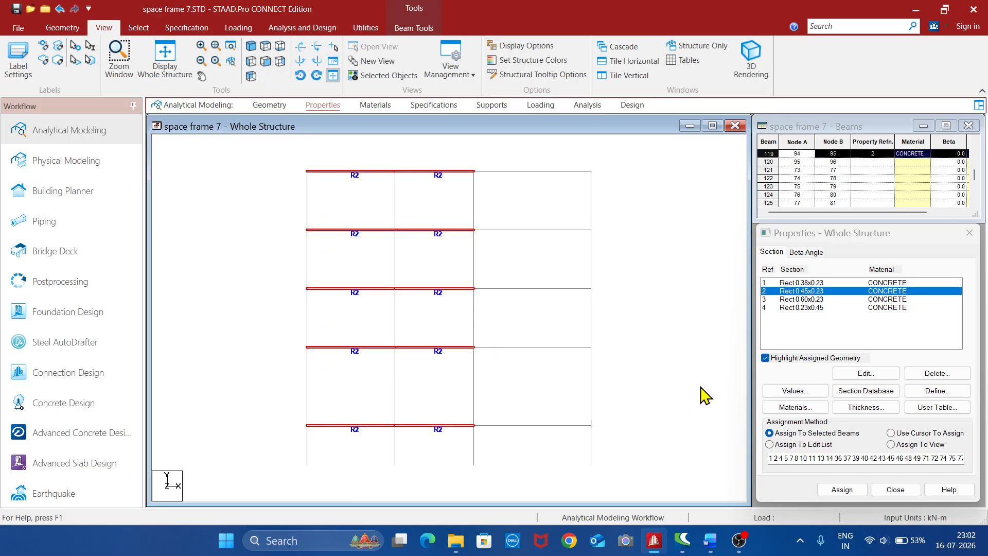
pyautogui.click(688, 346)
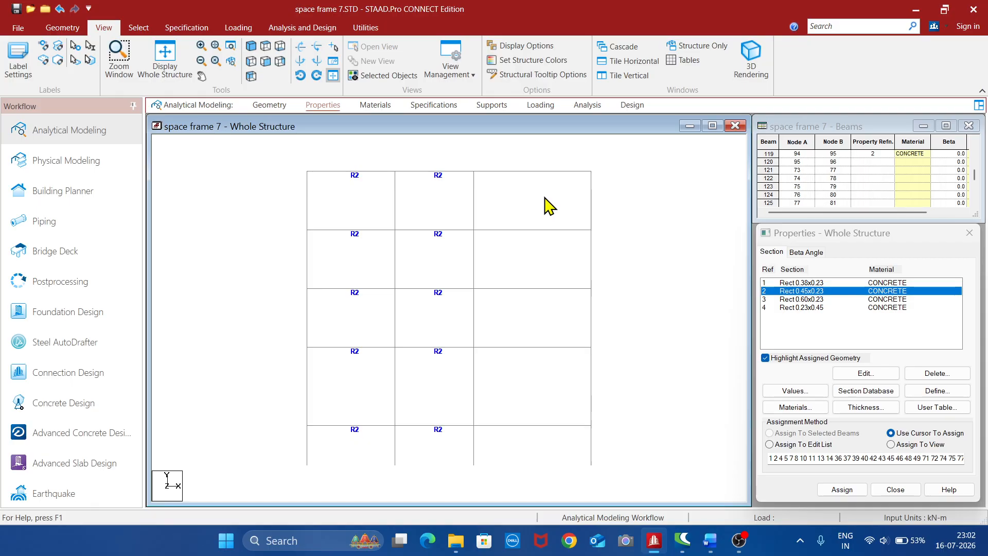
pyautogui.click(547, 173)
pyautogui.keyDown('ctrl'); pyautogui.click(550, 230); pyautogui.keyUp('ctrl')
pyautogui.keyDown('ctrl'); pyautogui.click(551, 289); pyautogui.keyUp('ctrl')
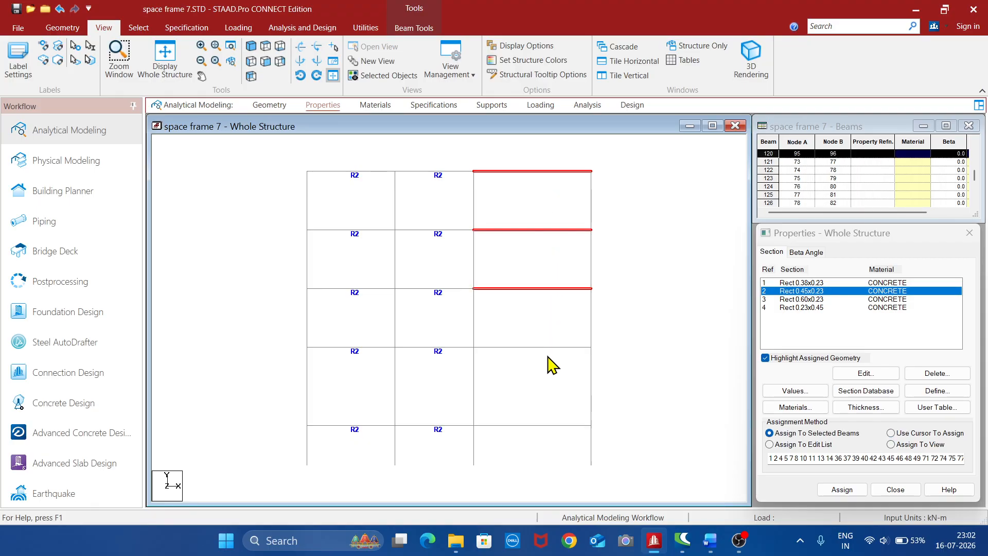
pyautogui.keyDown('ctrl'); pyautogui.click(548, 348); pyautogui.keyUp('ctrl')
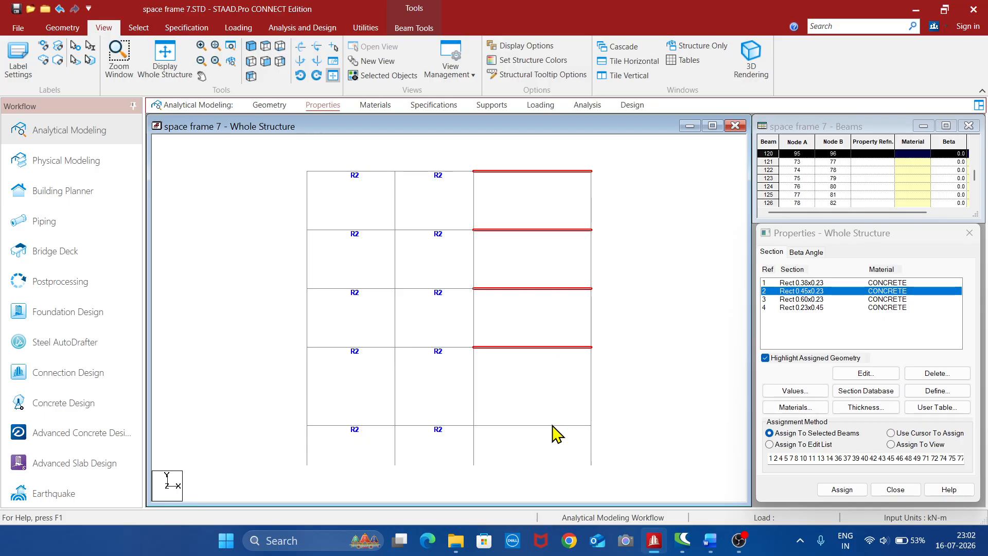
# Step: Assign the Rect 0.60x0.23 section to the X-direction beams of the wide third bay at all five levels, then check them in isometric view
pyautogui.click(817, 299)
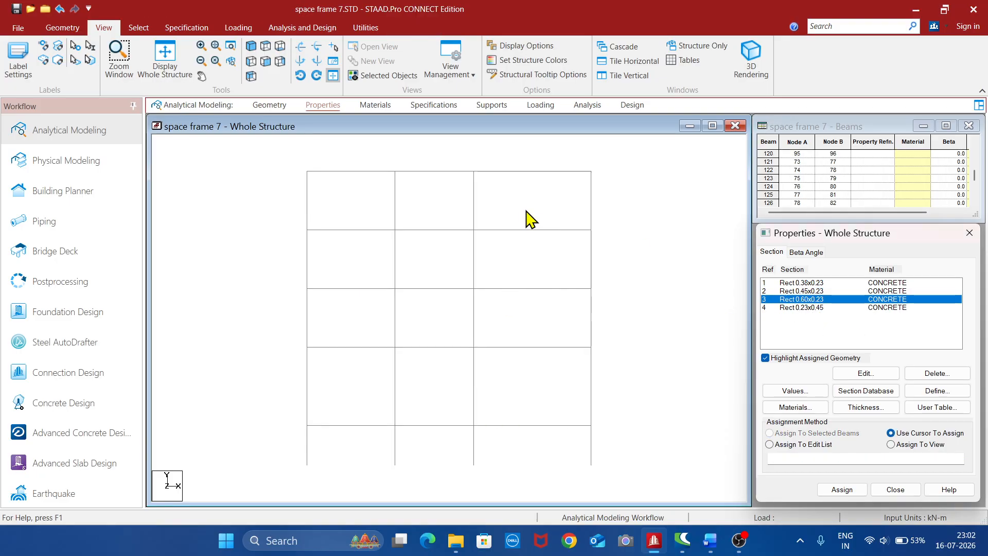
pyautogui.click(543, 172)
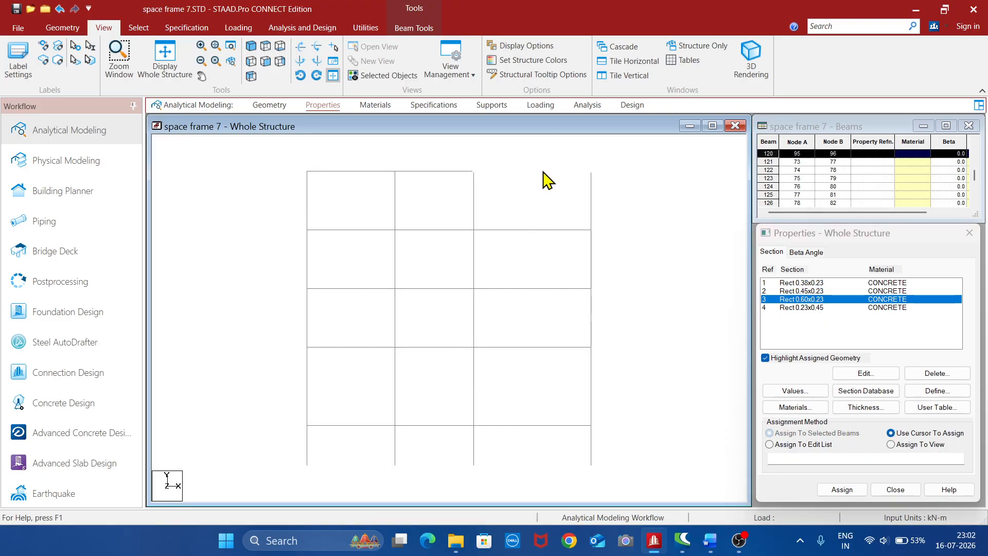
pyautogui.keyDown('ctrl'); pyautogui.click(556, 230); pyautogui.keyUp('ctrl')
pyautogui.keyDown('ctrl'); pyautogui.click(565, 289); pyautogui.keyUp('ctrl')
pyautogui.keyDown('ctrl'); pyautogui.click(555, 347); pyautogui.keyUp('ctrl')
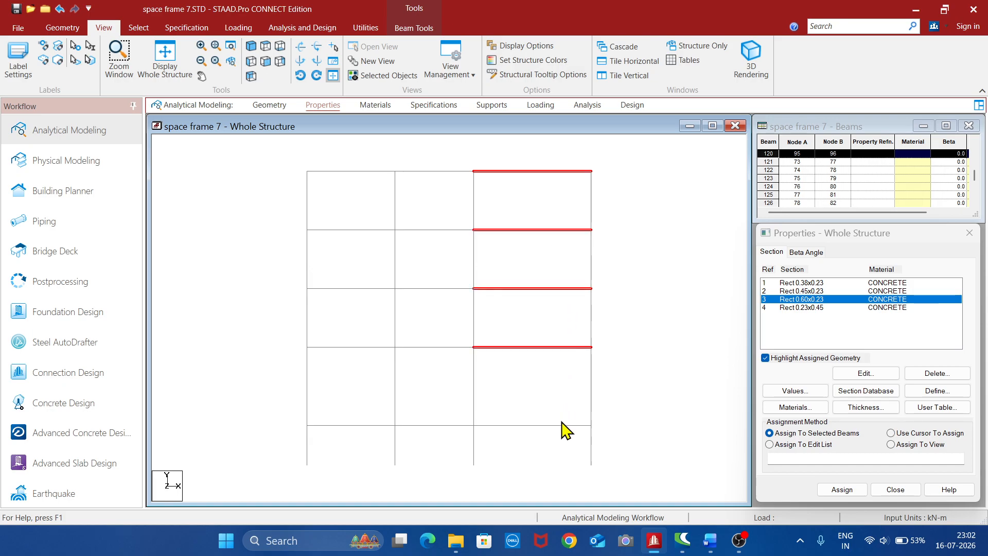
pyautogui.keyDown('ctrl'); pyautogui.click(563, 426); pyautogui.keyUp('ctrl')
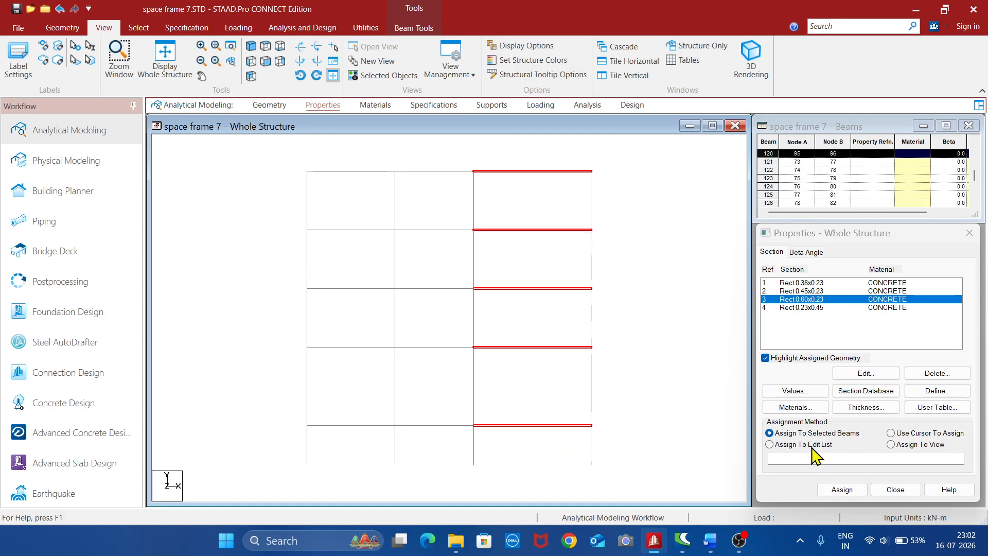
pyautogui.click(842, 490)
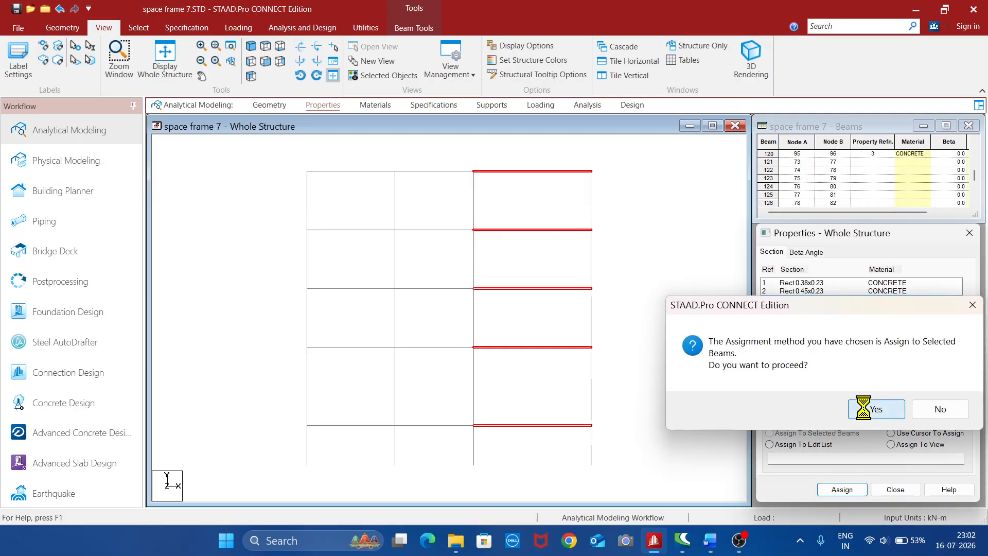
pyautogui.click(874, 408)
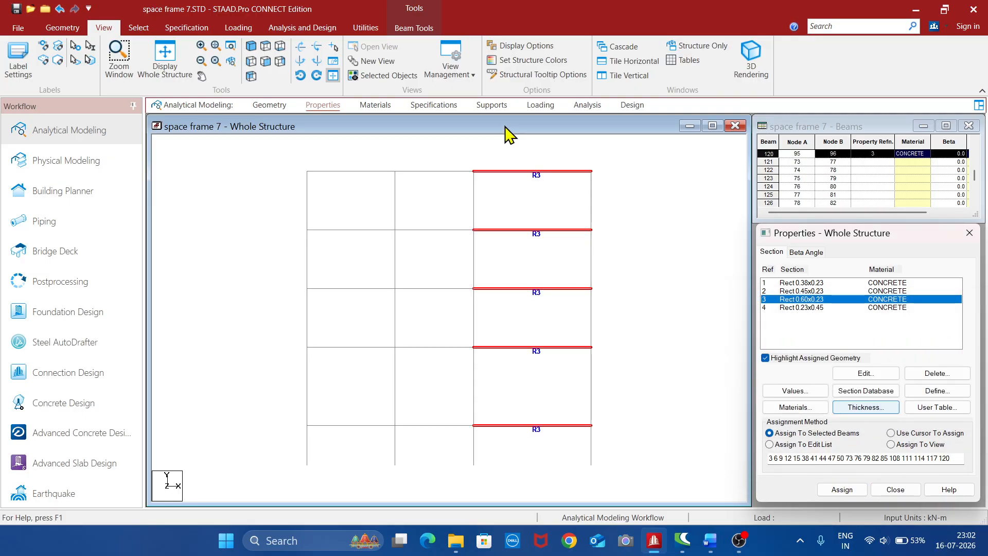
pyautogui.click(252, 45)
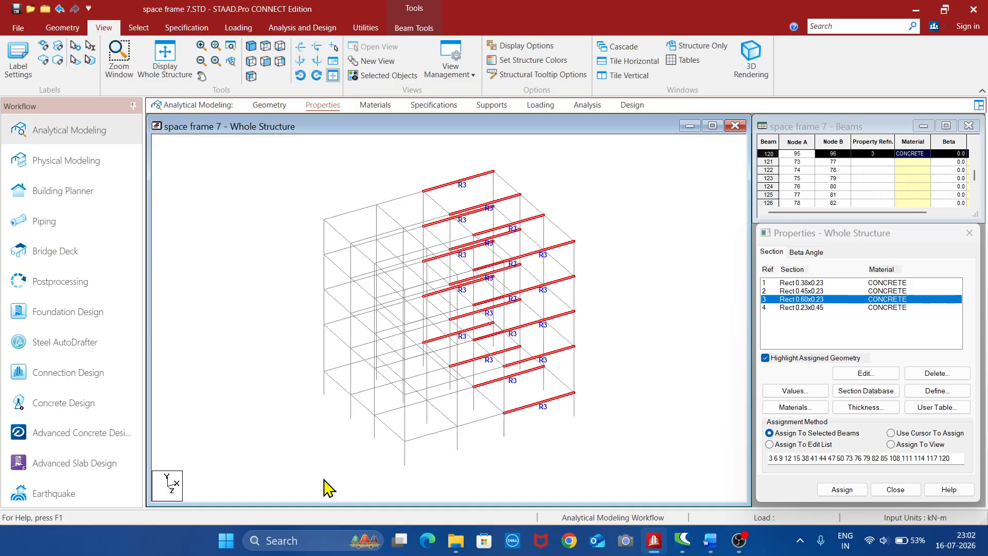
pyautogui.click(660, 204)
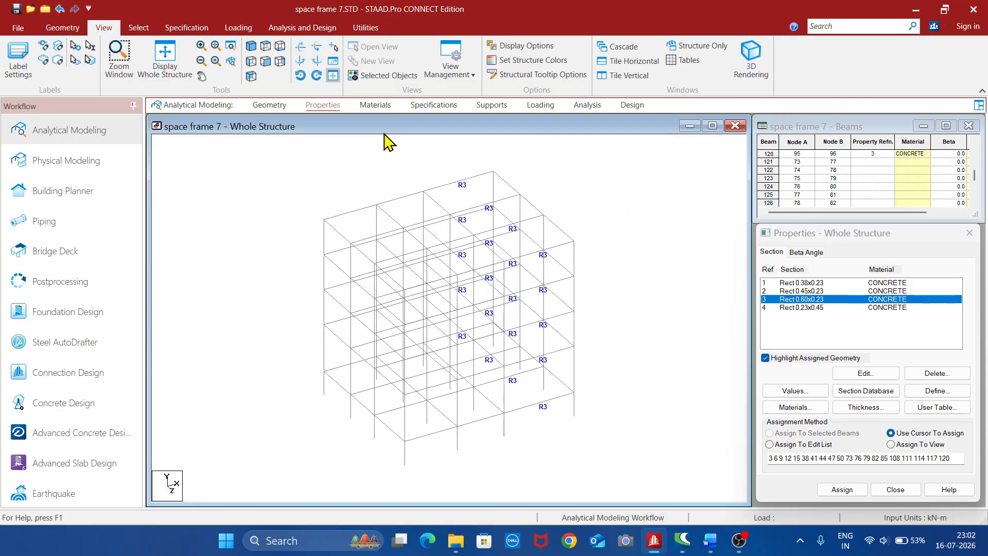
# Step: Assign the Rect 0.45x0.23 section to the Z-direction beams of the two outer bays at all five levels, selecting them in side view
pyautogui.click(265, 61)
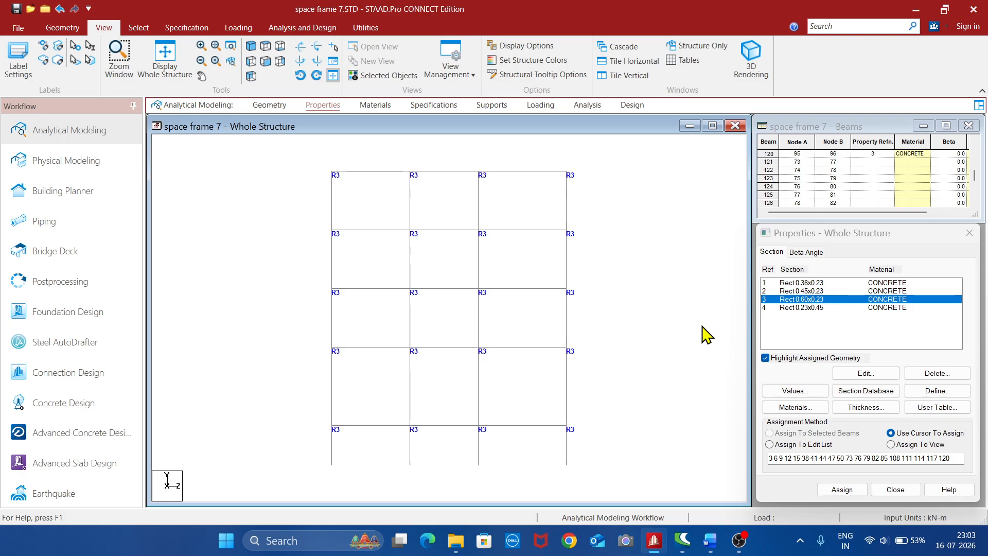
pyautogui.click(817, 284)
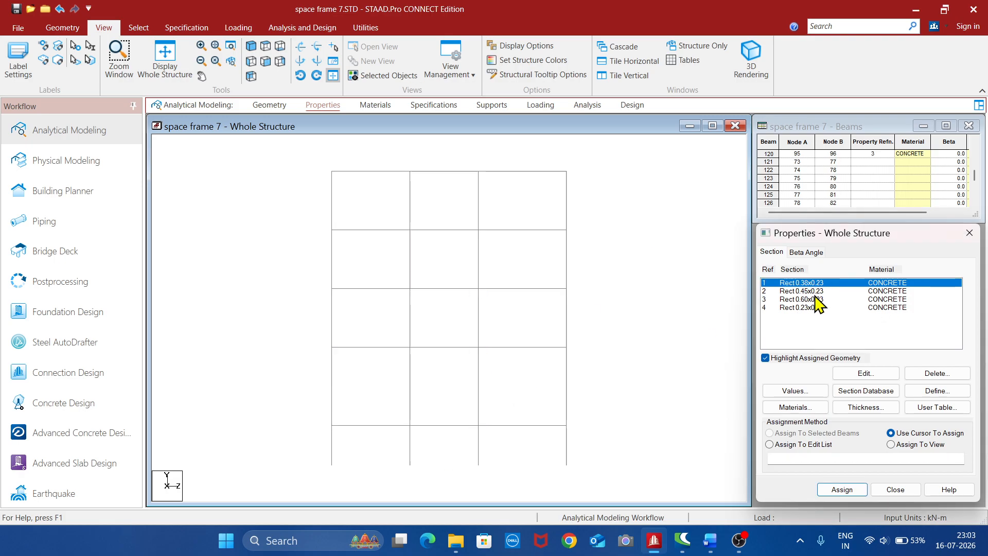
pyautogui.click(815, 291)
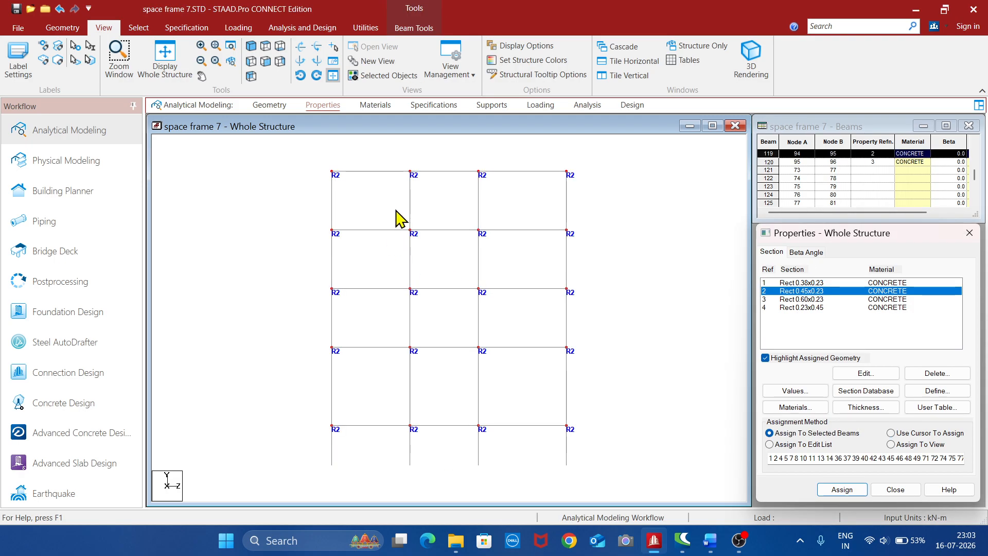
pyautogui.click(384, 172)
pyautogui.keyDown('ctrl'); pyautogui.click(384, 230); pyautogui.keyUp('ctrl')
pyautogui.keyDown('ctrl'); pyautogui.click(383, 288); pyautogui.keyUp('ctrl')
pyautogui.keyDown('ctrl'); pyautogui.click(381, 347); pyautogui.keyUp('ctrl')
pyautogui.keyDown('ctrl'); pyautogui.click(381, 426); pyautogui.keyUp('ctrl')
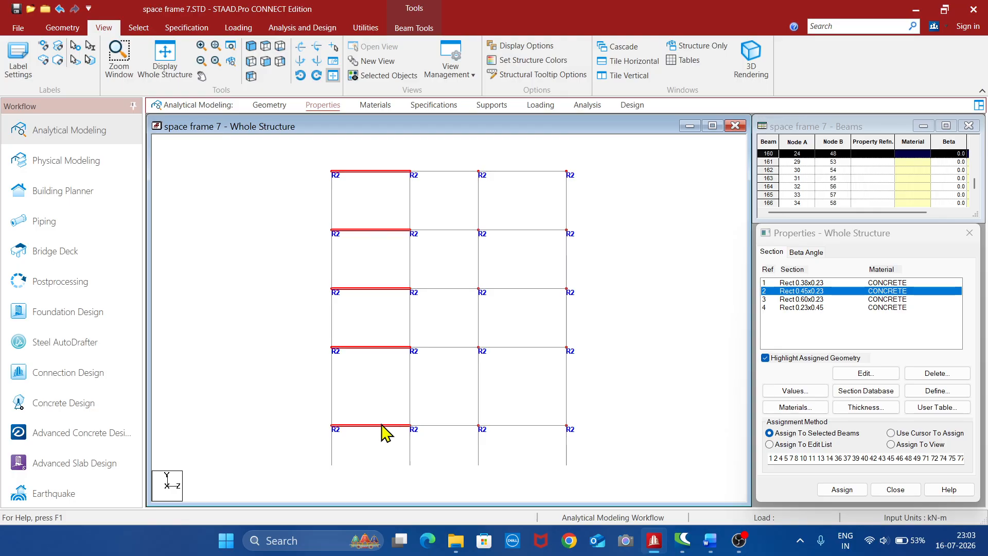
pyautogui.keyDown('ctrl'); pyautogui.click(531, 171); pyautogui.keyUp('ctrl')
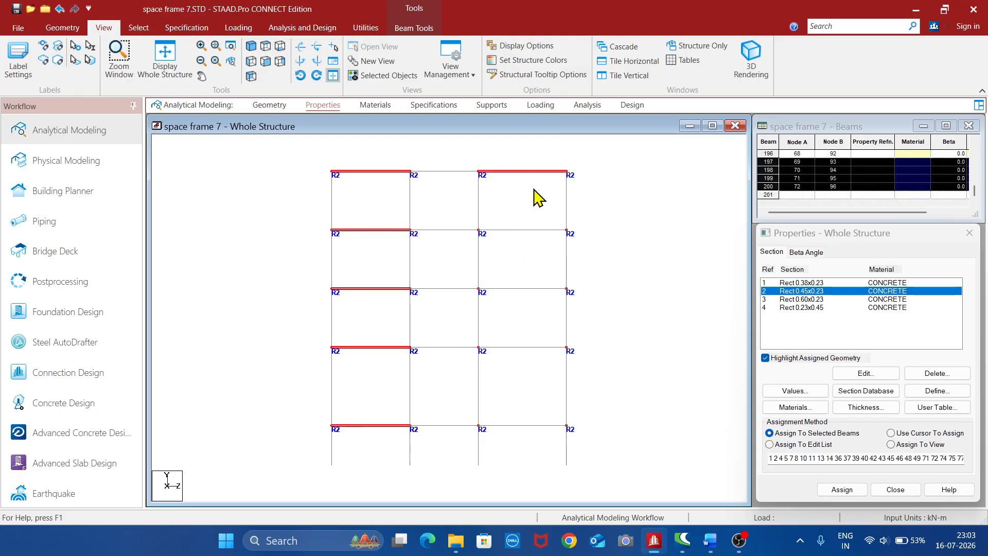
pyautogui.keyDown('ctrl'); pyautogui.click(538, 230); pyautogui.keyUp('ctrl')
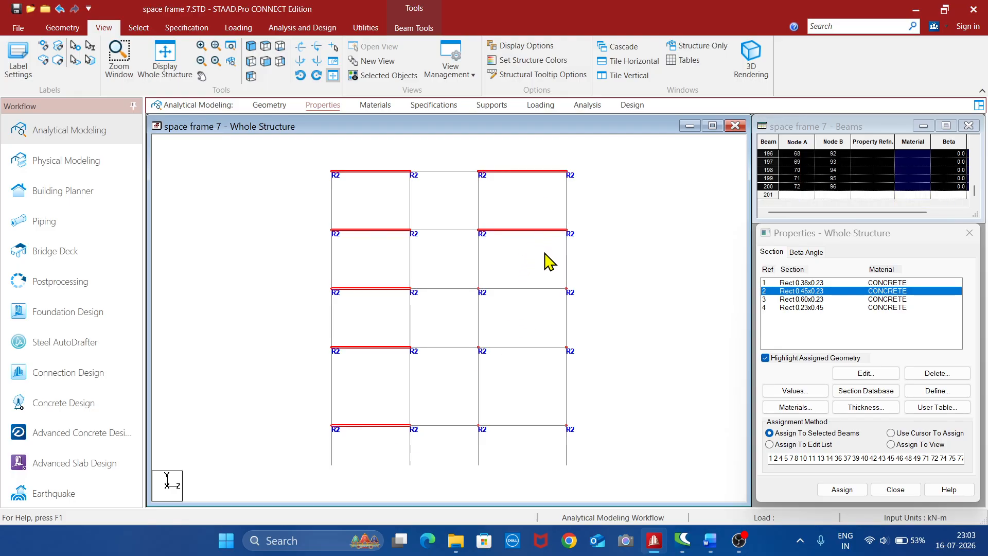
pyautogui.keyDown('ctrl'); pyautogui.click(539, 289); pyautogui.keyUp('ctrl')
pyautogui.keyDown('ctrl'); pyautogui.click(536, 348); pyautogui.keyUp('ctrl')
pyautogui.keyDown('ctrl'); pyautogui.click(539, 425); pyautogui.keyUp('ctrl')
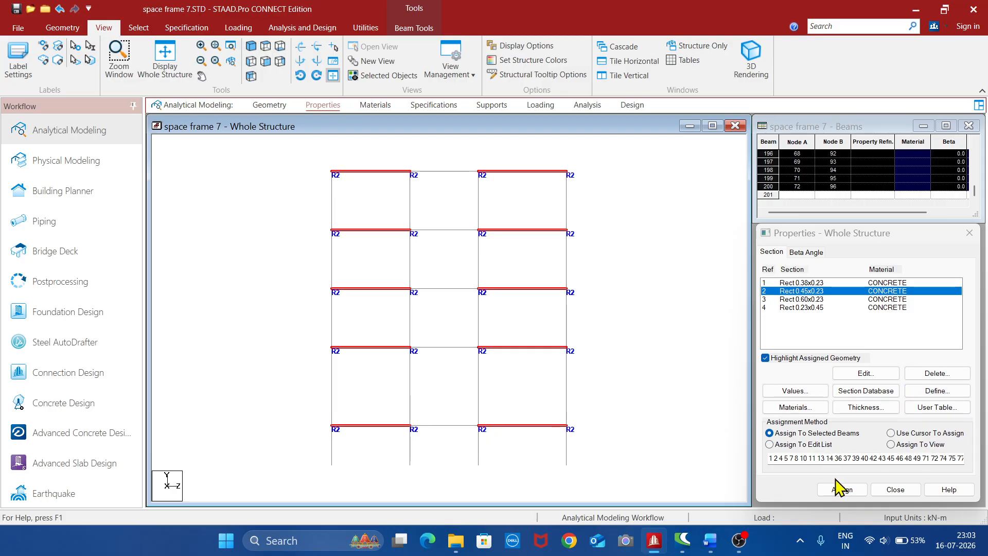
pyautogui.click(252, 48)
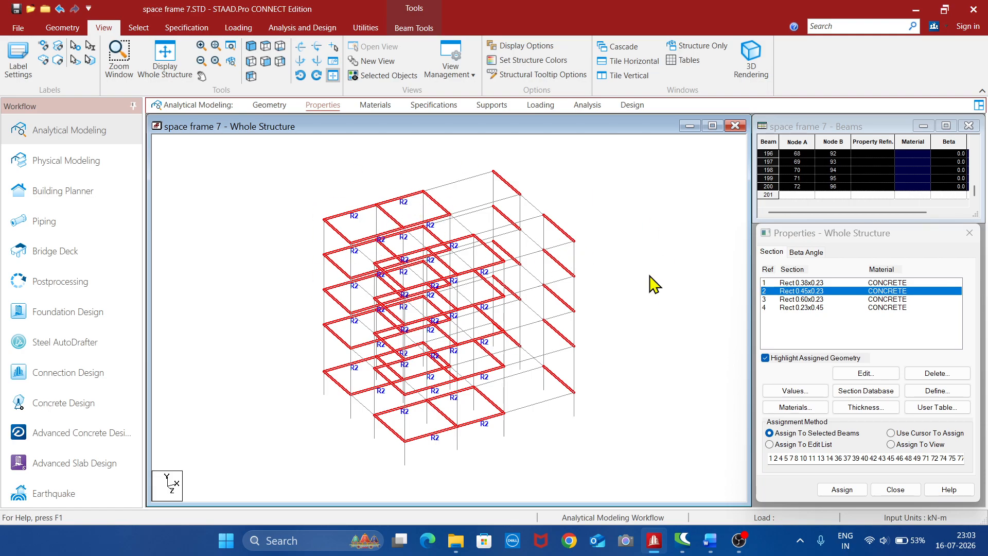
pyautogui.click(843, 490)
pyautogui.click(875, 410)
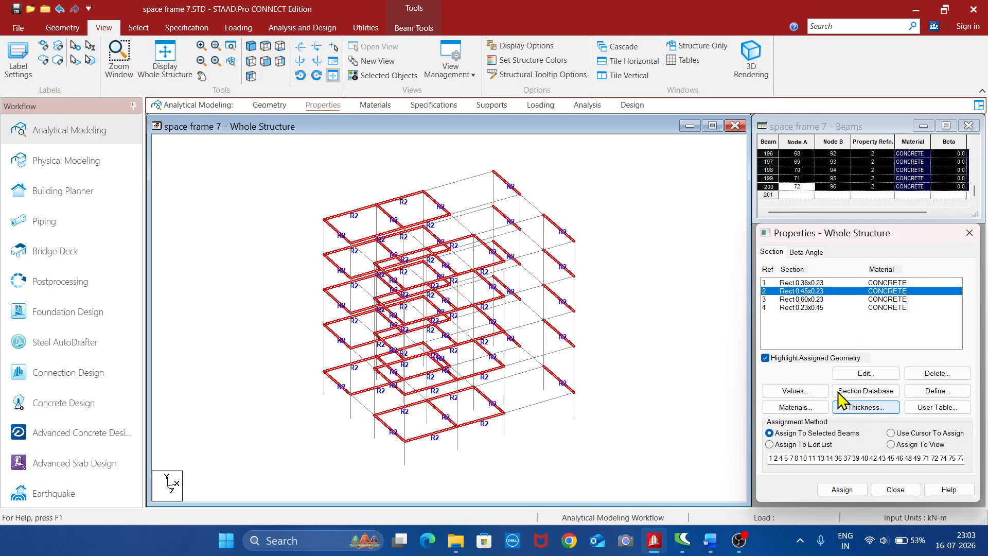
pyautogui.click(625, 201)
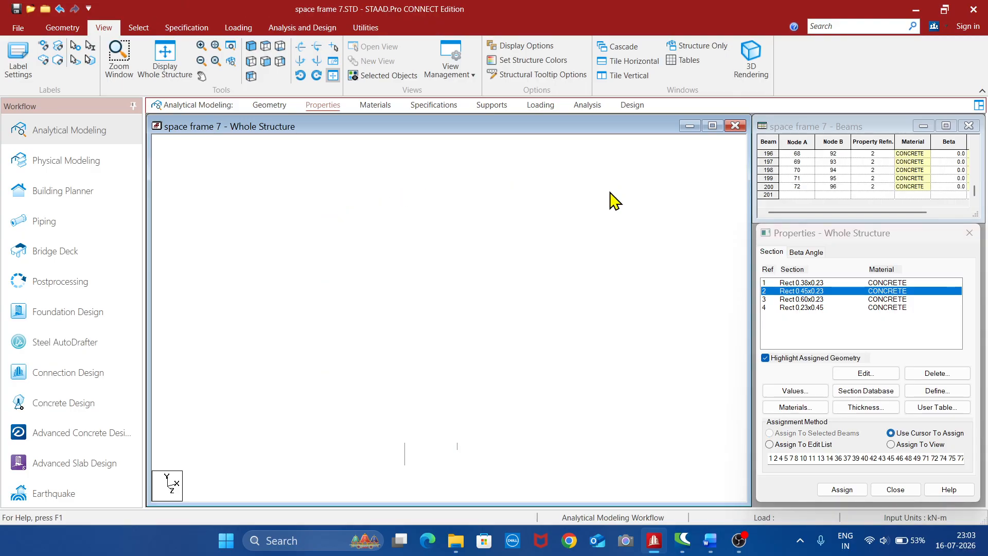
# Step: Assign the Rect 0.38x0.23 section to the Z-direction beams of the middle bay at all five levels, then check them in isometric view
pyautogui.click(250, 62)
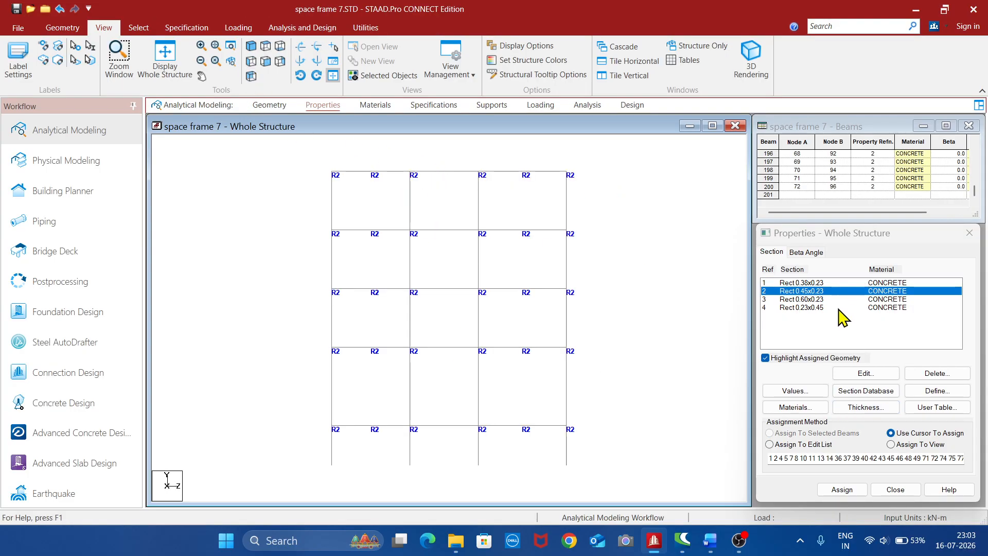
pyautogui.click(814, 284)
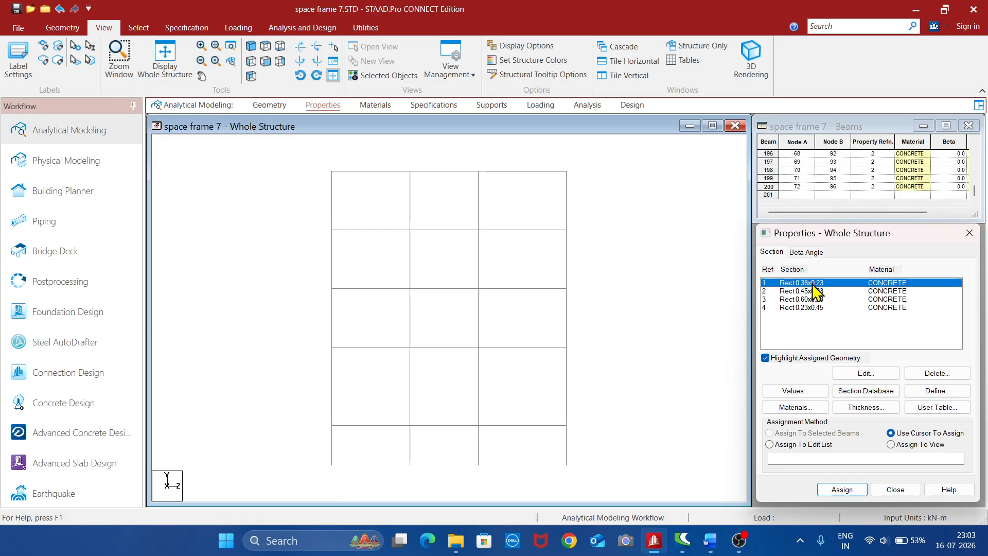
pyautogui.click(439, 172)
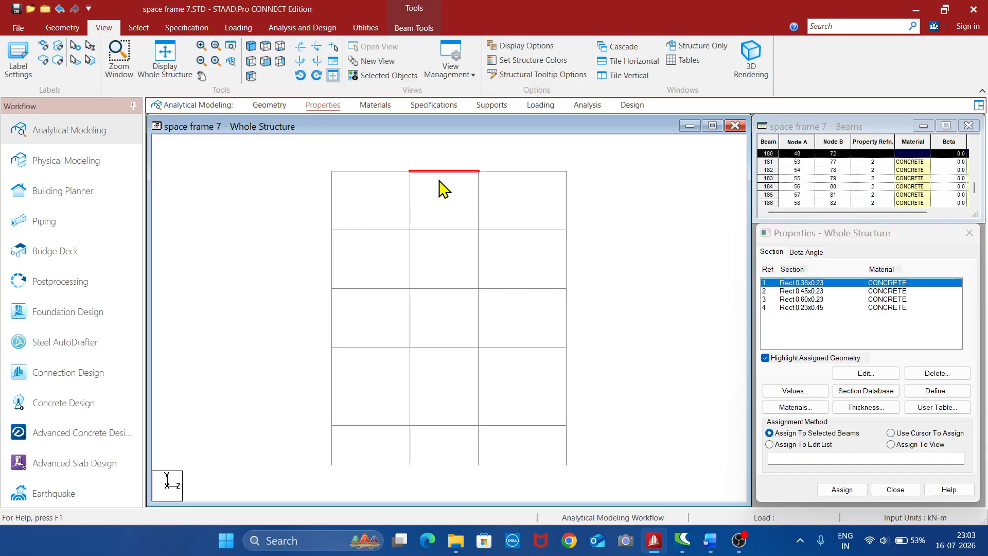
pyautogui.keyDown('ctrl'); pyautogui.click(449, 229); pyautogui.keyUp('ctrl')
pyautogui.keyDown('ctrl'); pyautogui.click(449, 288); pyautogui.keyUp('ctrl')
pyautogui.keyDown('ctrl'); pyautogui.click(458, 347); pyautogui.keyUp('ctrl')
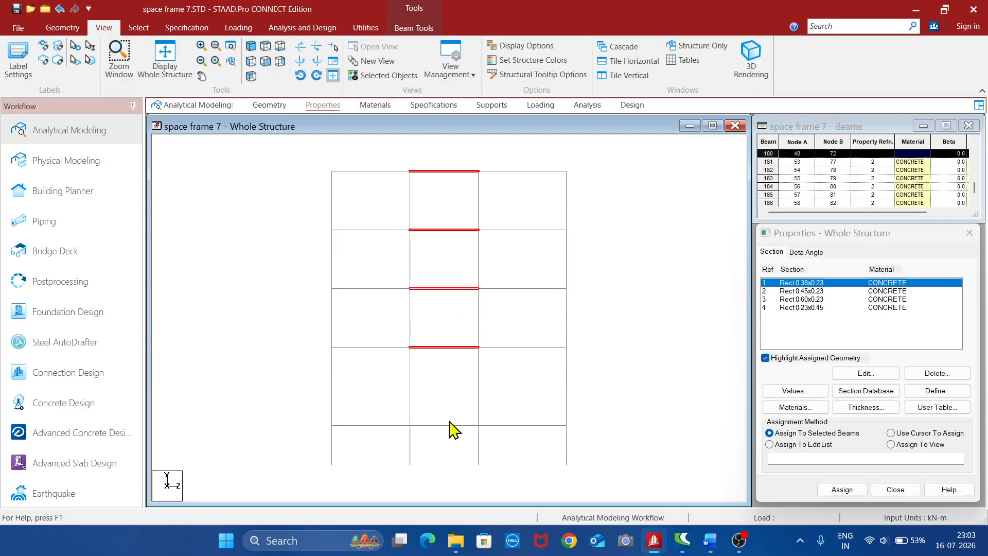
pyautogui.keyDown('ctrl'); pyautogui.click(451, 425); pyautogui.keyUp('ctrl')
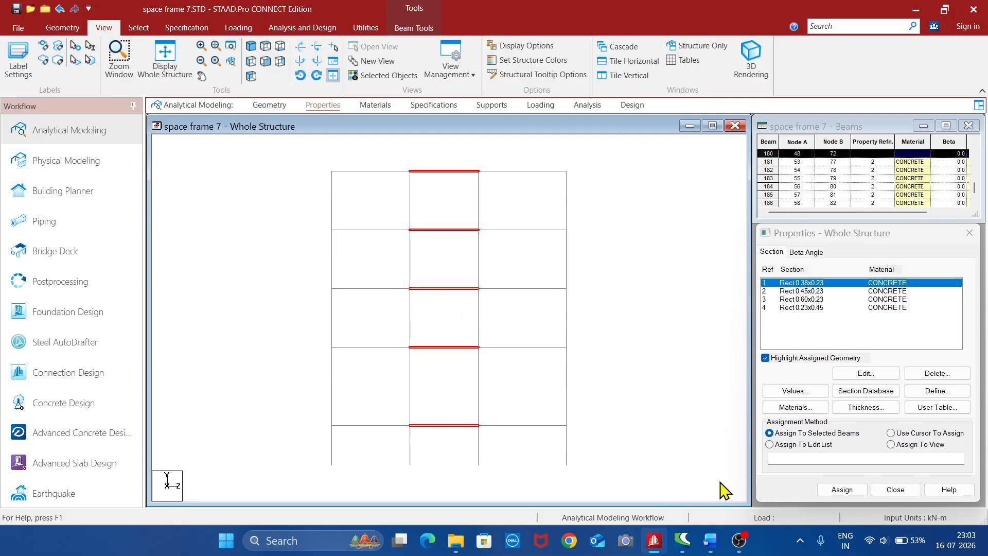
pyautogui.click(836, 489)
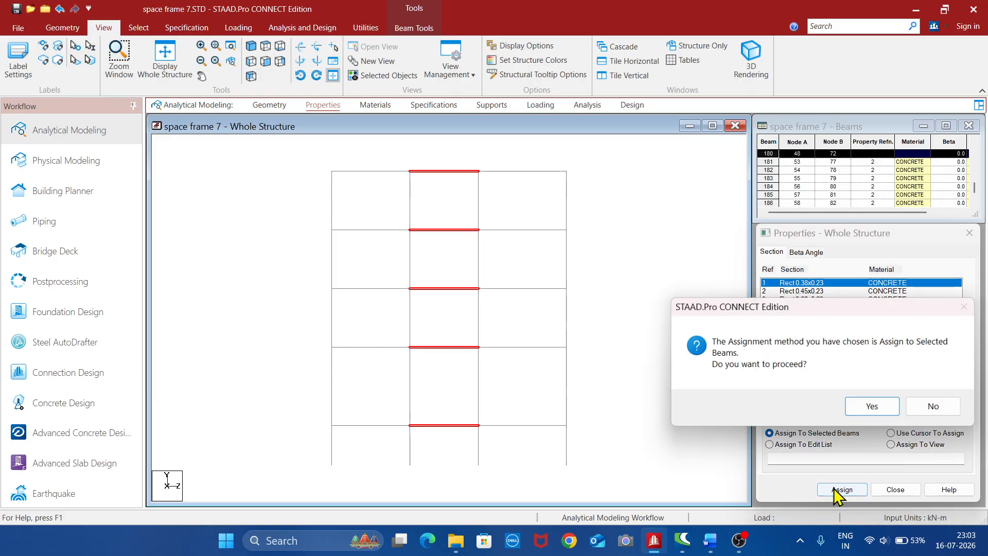
pyautogui.click(877, 410)
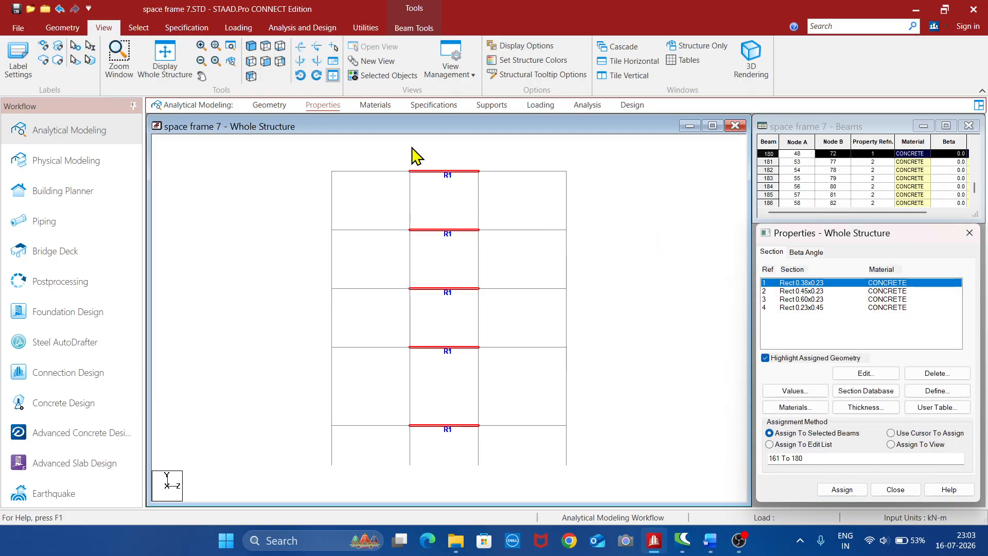
pyautogui.click(251, 47)
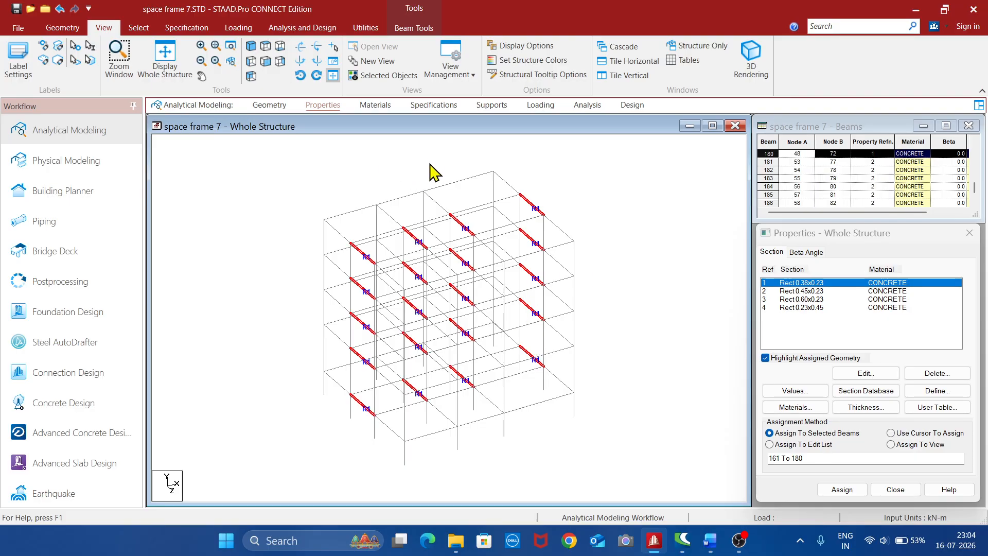
# Step: Assign the Rect 0.45x0.23 section to the columns on the two outer lines in front view, then check them in isometric view
pyautogui.click(266, 62)
pyautogui.click(675, 307)
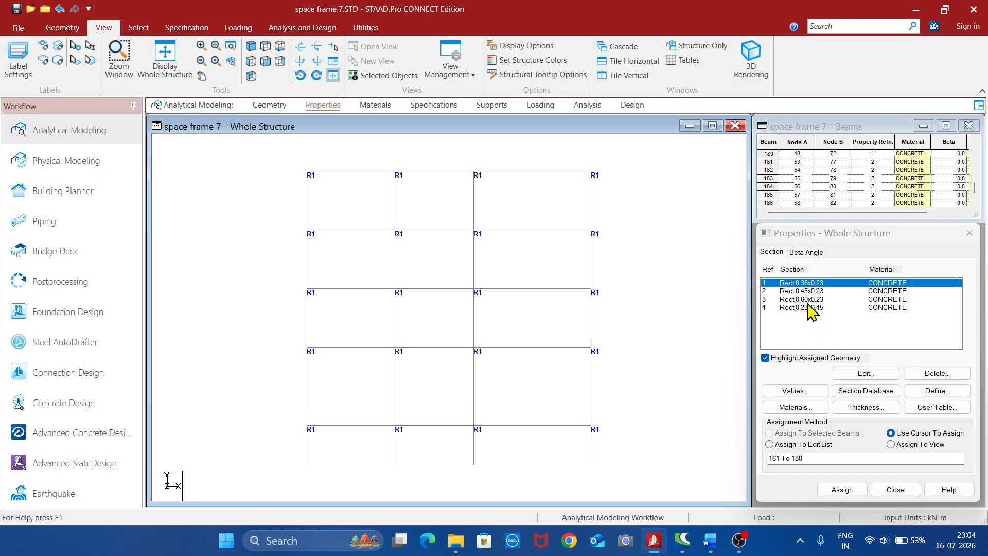
pyautogui.click(820, 292)
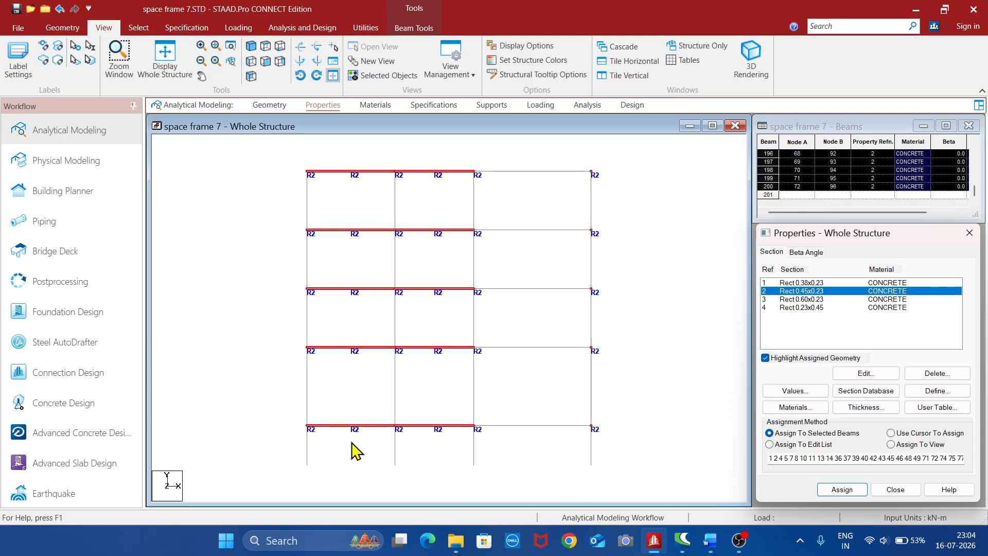
pyautogui.click(307, 458)
pyautogui.keyDown('ctrl'); pyautogui.click(309, 381); pyautogui.keyUp('ctrl')
pyautogui.keyDown('ctrl'); pyautogui.click(307, 315); pyautogui.keyUp('ctrl')
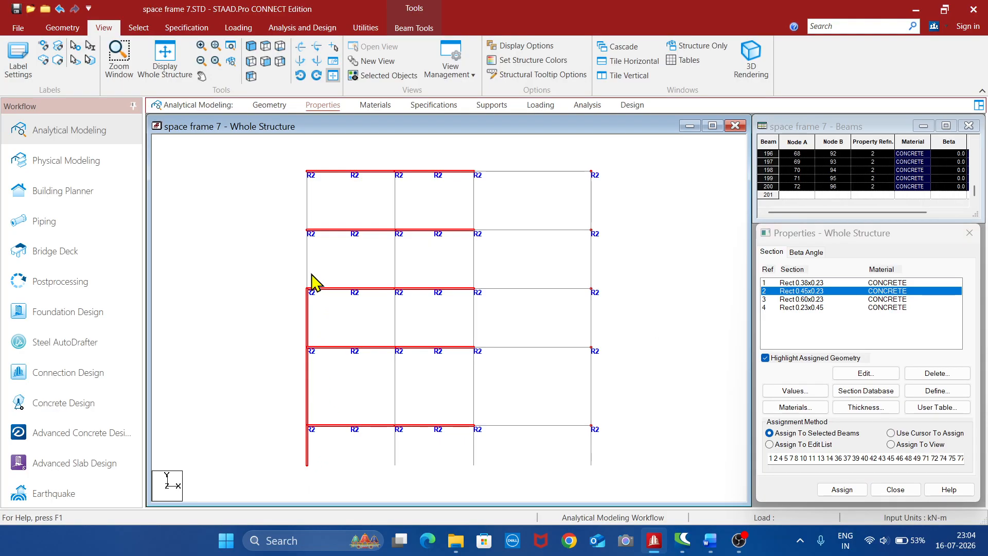
pyautogui.keyDown('ctrl'); pyautogui.click(308, 268); pyautogui.keyUp('ctrl')
pyautogui.keyDown('ctrl'); pyautogui.click(307, 200); pyautogui.keyUp('ctrl')
pyautogui.keyDown('ctrl'); pyautogui.click(591, 207); pyautogui.keyUp('ctrl')
pyautogui.keyDown('ctrl'); pyautogui.click(591, 265); pyautogui.keyUp('ctrl')
pyautogui.keyDown('ctrl'); pyautogui.click(592, 328); pyautogui.keyUp('ctrl')
pyautogui.keyDown('ctrl'); pyautogui.click(592, 389); pyautogui.keyUp('ctrl')
pyautogui.keyDown('ctrl'); pyautogui.click(592, 449); pyautogui.keyUp('ctrl')
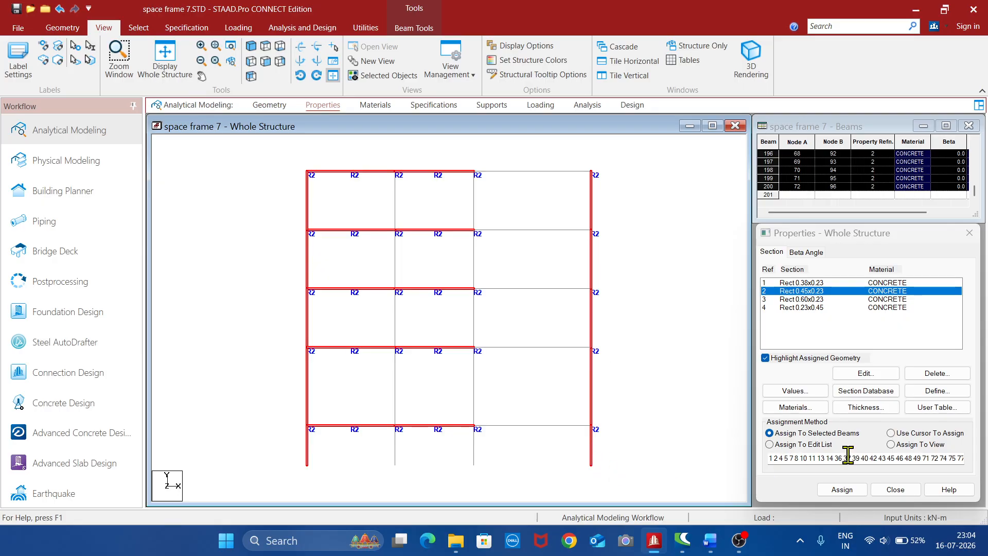
pyautogui.click(841, 490)
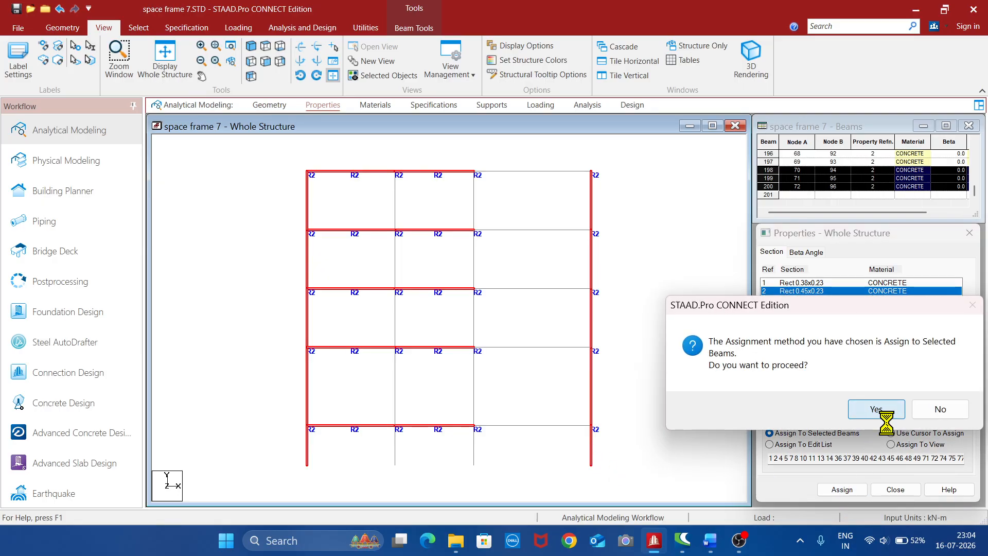
pyautogui.click(880, 412)
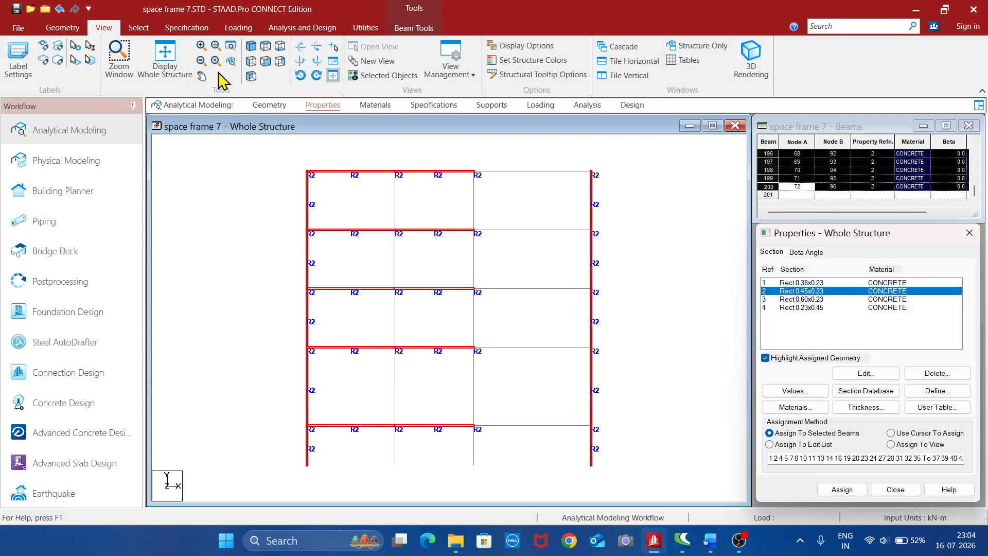
pyautogui.click(251, 60)
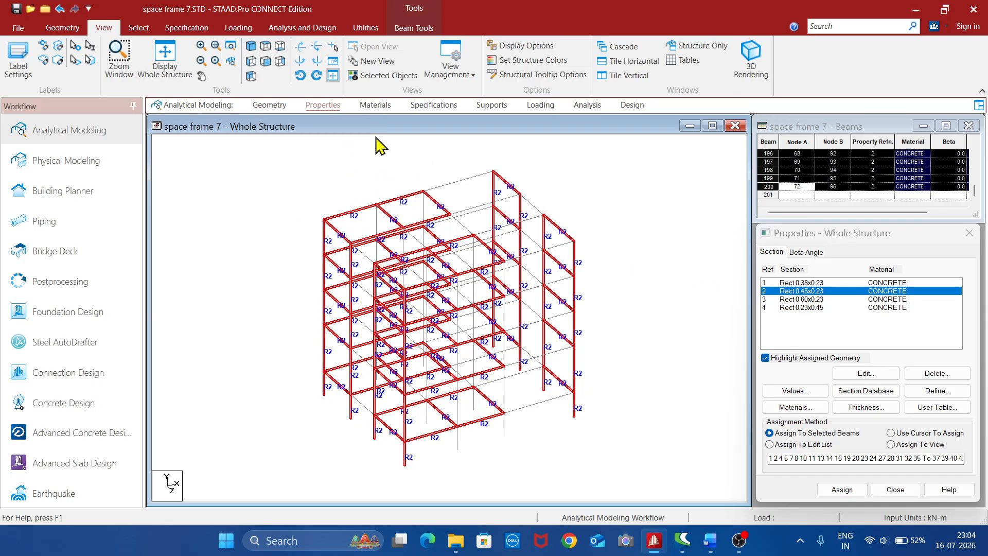
# Step: Assign the Rect 0.23x0.45 section to all columns on the two inner lines in front view, checking the selection in isometric view
pyautogui.click(265, 61)
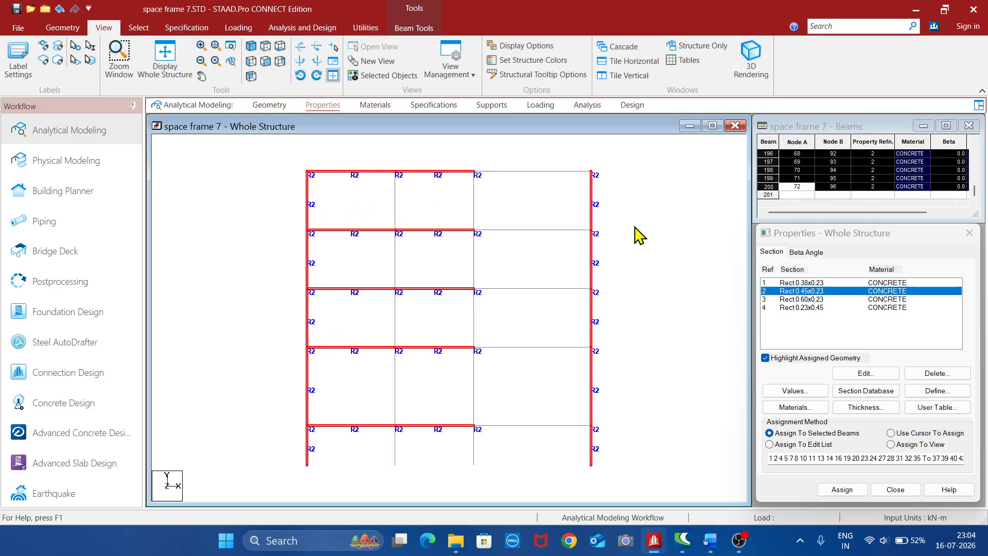
pyautogui.click(688, 276)
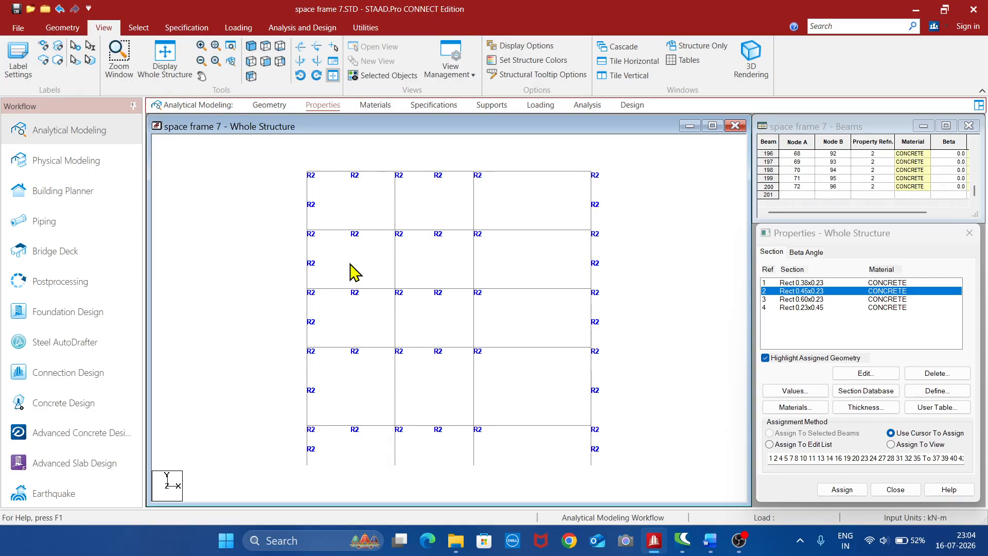
pyautogui.click(809, 309)
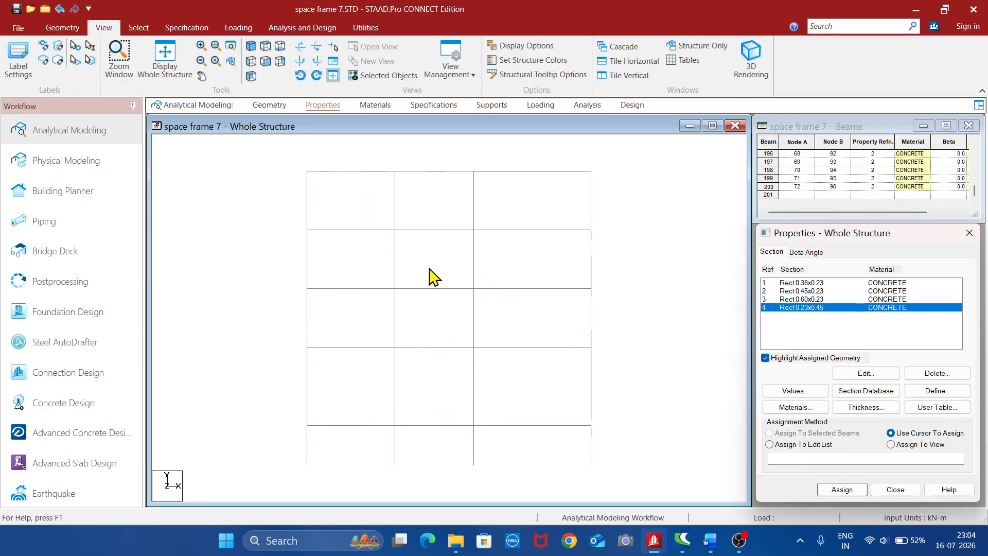
pyautogui.click(394, 199)
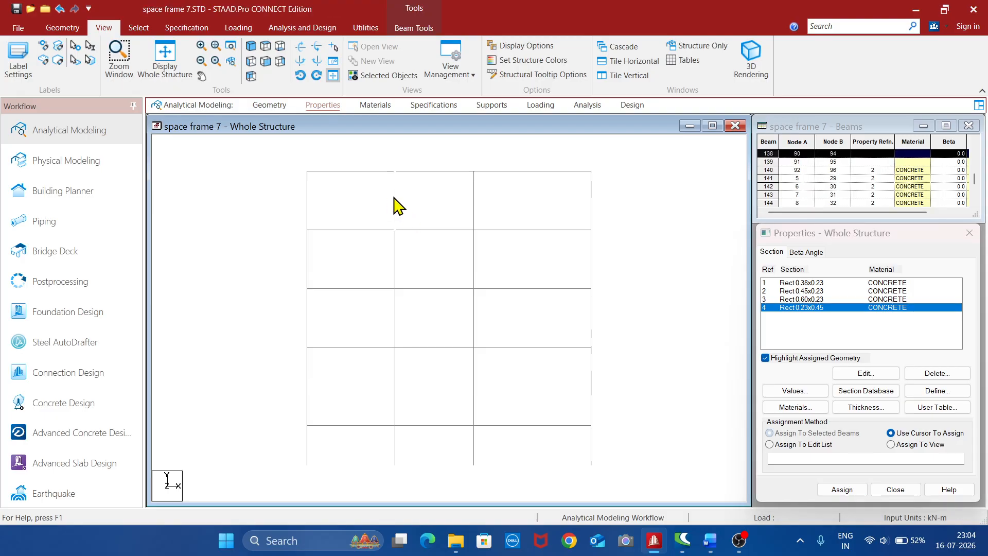
pyautogui.keyDown('ctrl'); pyautogui.click(395, 260); pyautogui.keyUp('ctrl')
pyautogui.keyDown('ctrl'); pyautogui.click(396, 319); pyautogui.keyUp('ctrl')
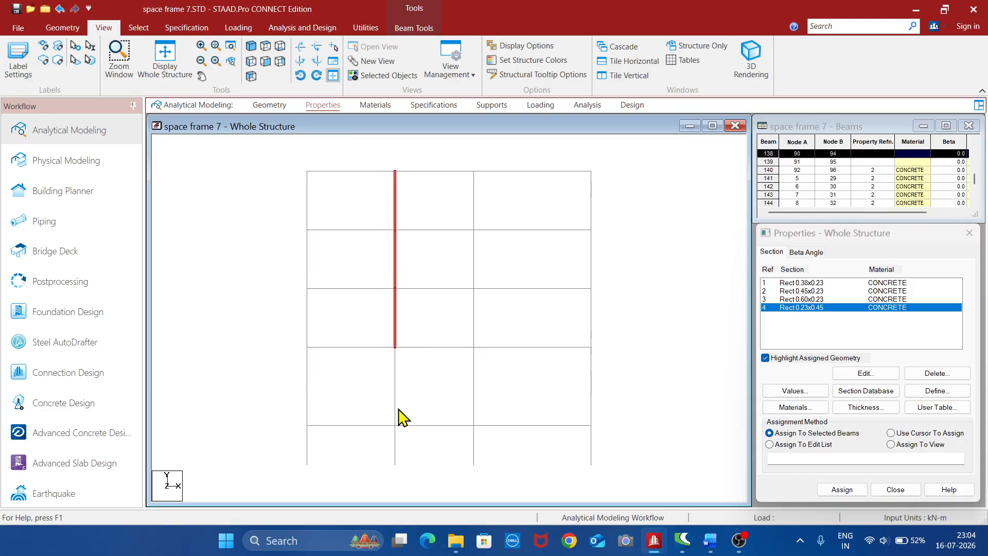
pyautogui.keyDown('ctrl'); pyautogui.click(395, 401); pyautogui.keyUp('ctrl')
pyautogui.keyDown('ctrl'); pyautogui.click(395, 446); pyautogui.keyUp('ctrl')
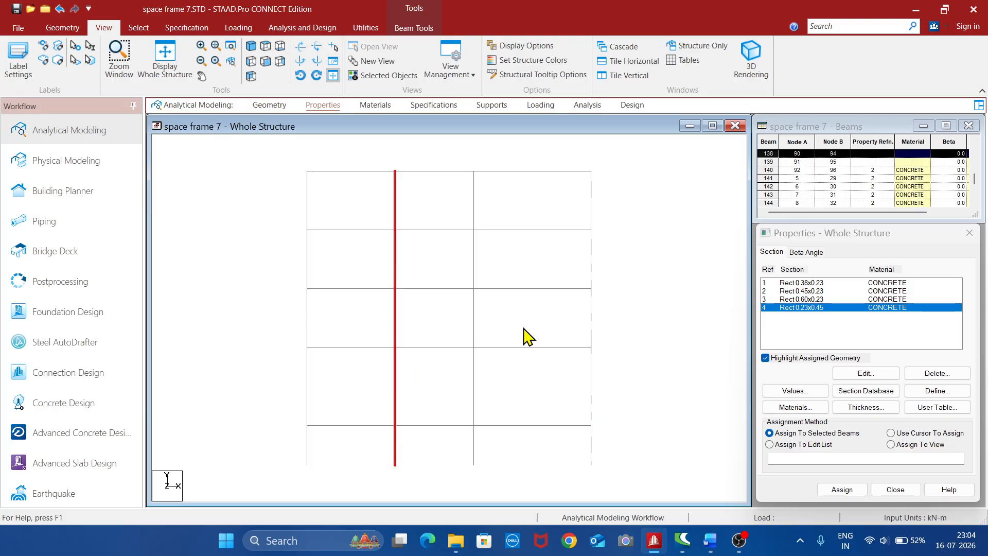
pyautogui.keyDown('ctrl'); pyautogui.click(474, 203); pyautogui.keyUp('ctrl')
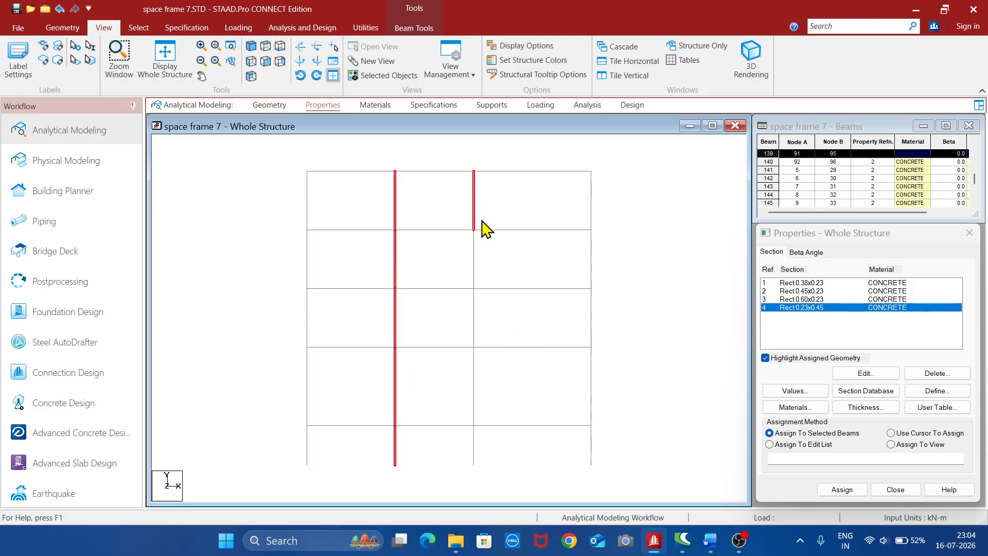
pyautogui.keyDown('ctrl'); pyautogui.click(474, 260); pyautogui.keyUp('ctrl')
pyautogui.keyDown('ctrl'); pyautogui.click(474, 319); pyautogui.keyUp('ctrl')
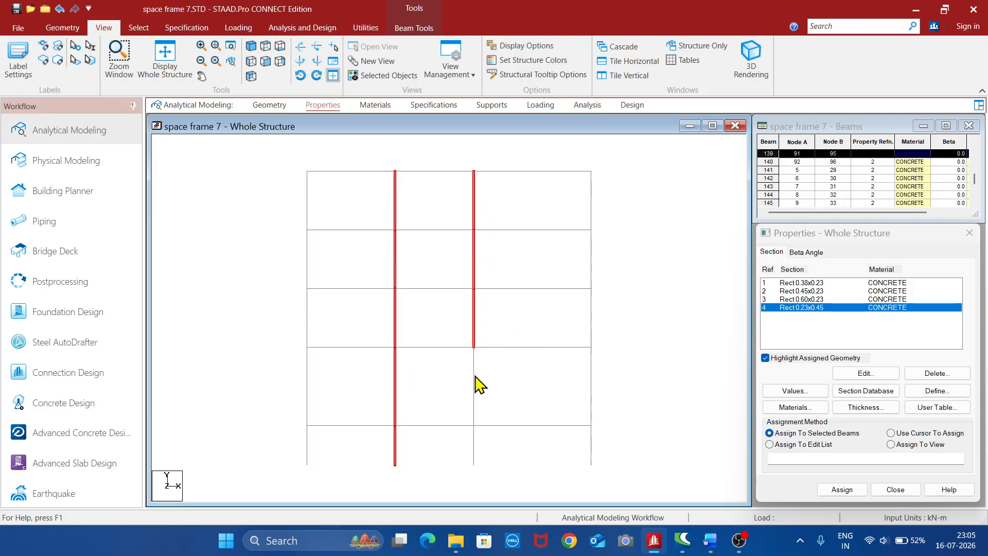
pyautogui.keyDown('ctrl'); pyautogui.click(474, 388); pyautogui.keyUp('ctrl')
pyautogui.keyDown('ctrl'); pyautogui.click(472, 453); pyautogui.keyUp('ctrl')
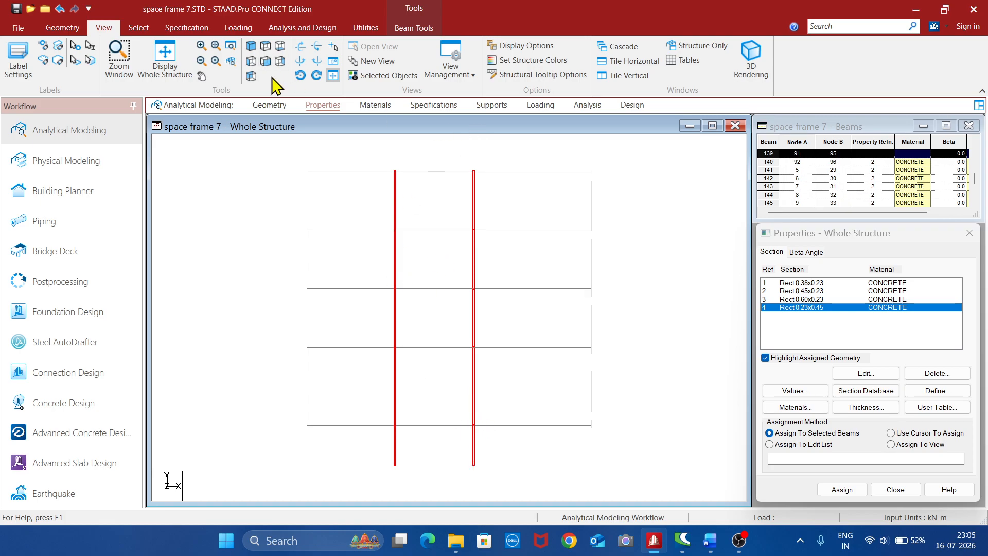
pyautogui.click(251, 47)
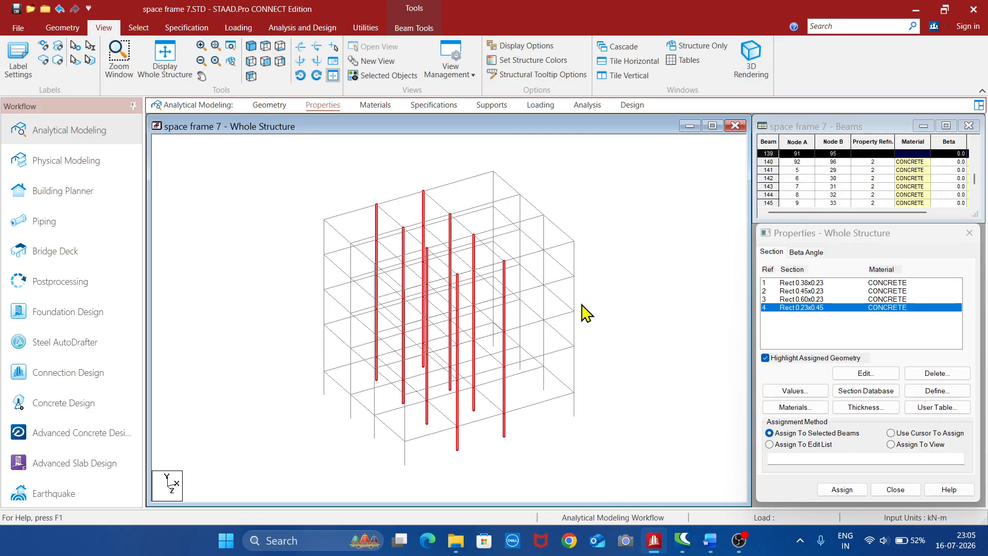
pyautogui.click(843, 490)
pyautogui.click(874, 409)
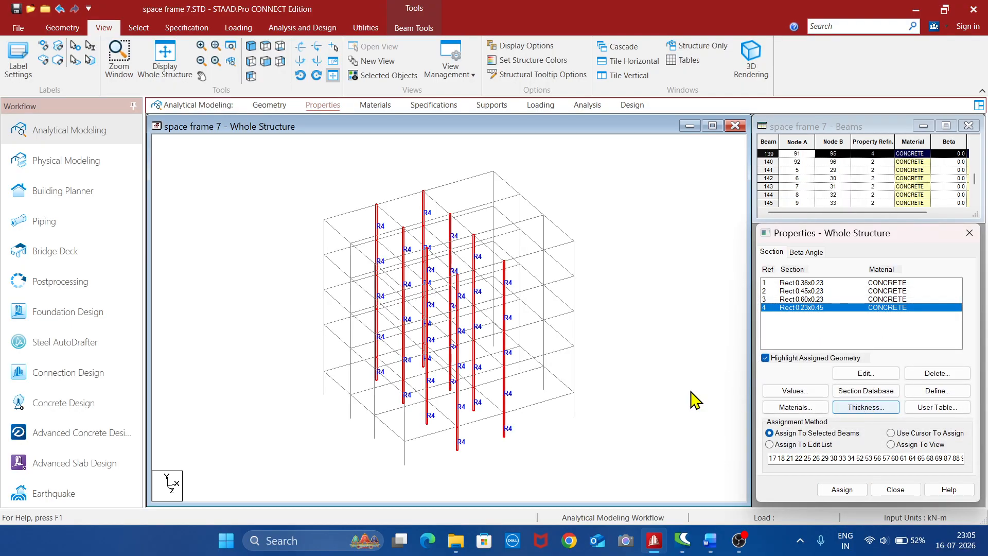
pyautogui.click(669, 404)
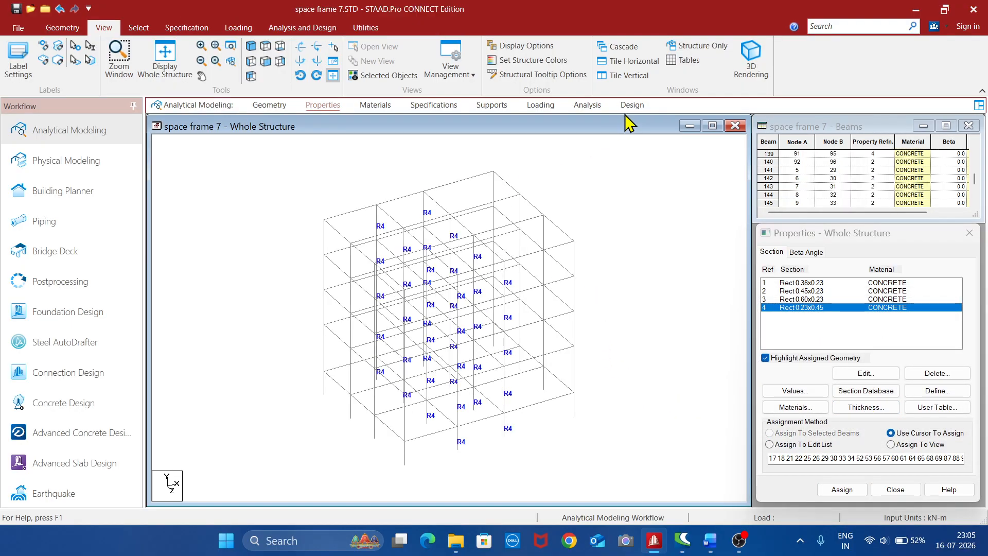
# Step: Inspect the frame's assigned sections in a 3D rendered view from different angles, and close the rendering
pyautogui.click(753, 60)
pyautogui.moveTo(730, 417); pyautogui.dragTo(211, 337)
pyautogui.moveTo(338, 353); pyautogui.dragTo(437, 300)
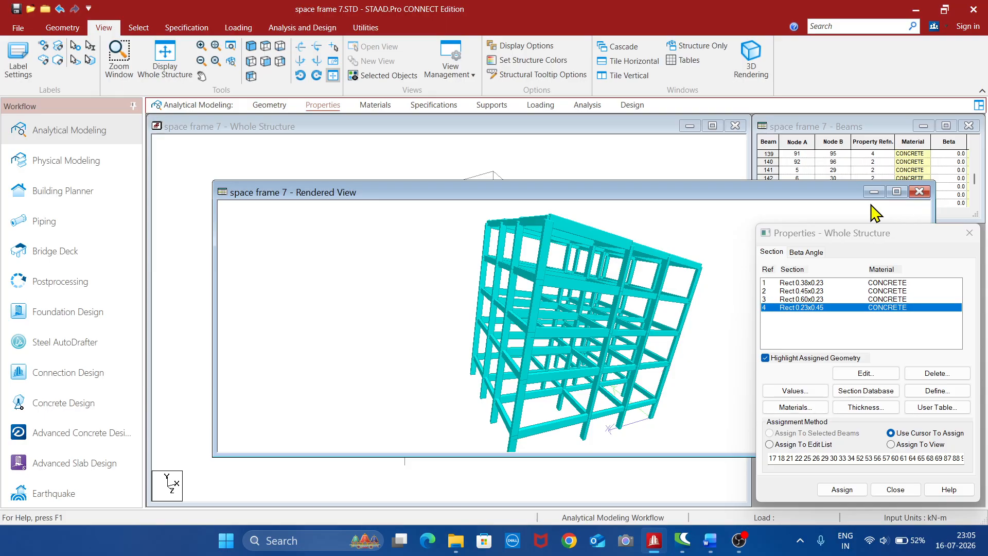
pyautogui.click(919, 193)
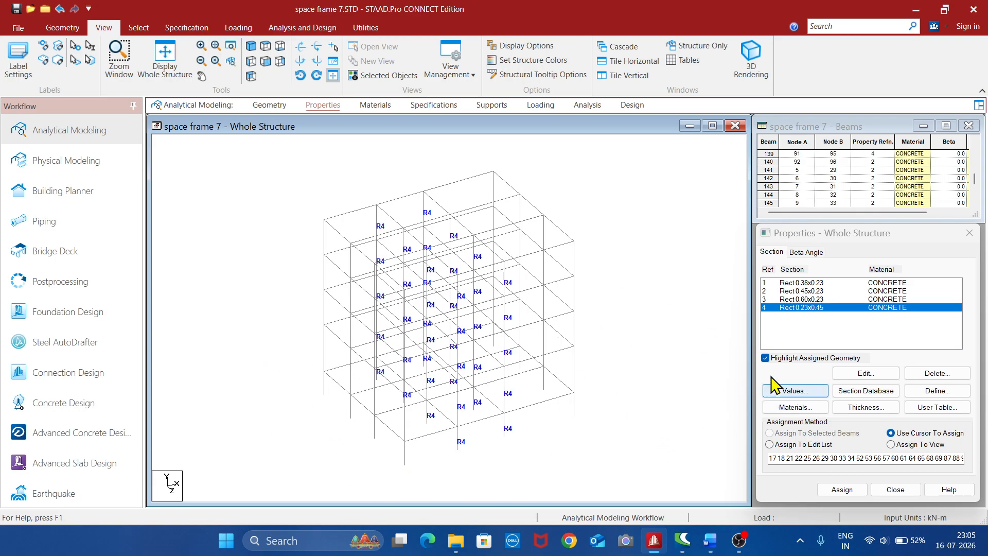
# Step: Create a fixed support definition for the structure and close the supports list
pyautogui.click(492, 105)
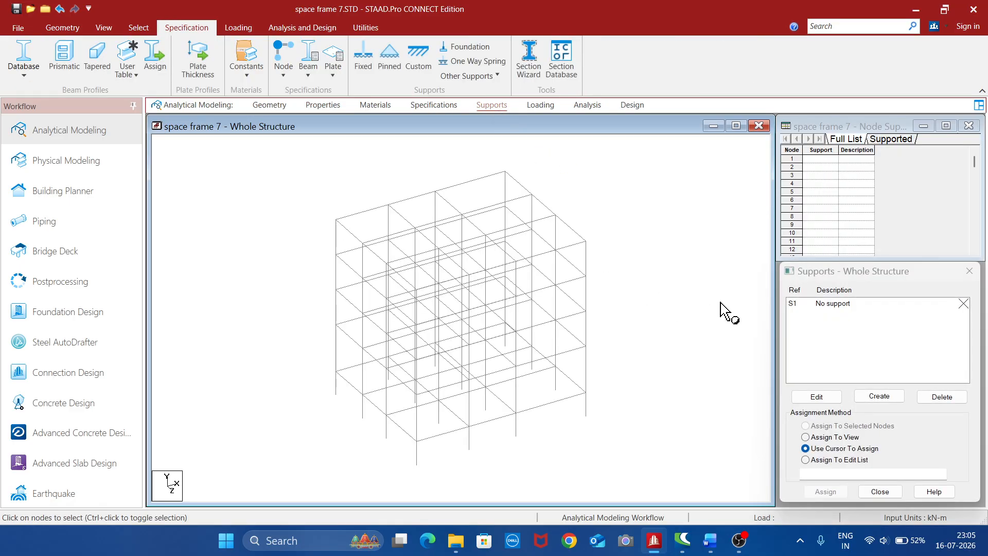
pyautogui.click(879, 396)
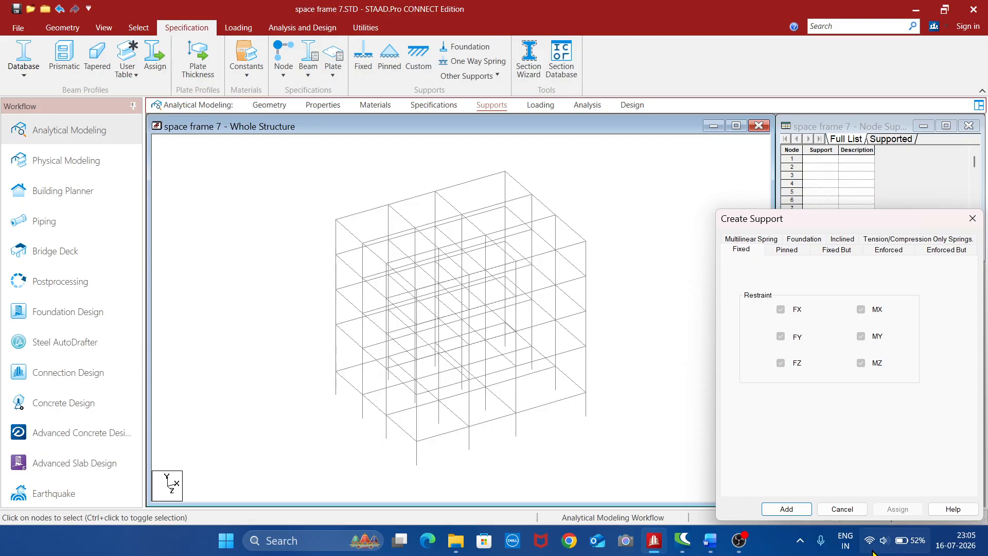
pyautogui.click(805, 509)
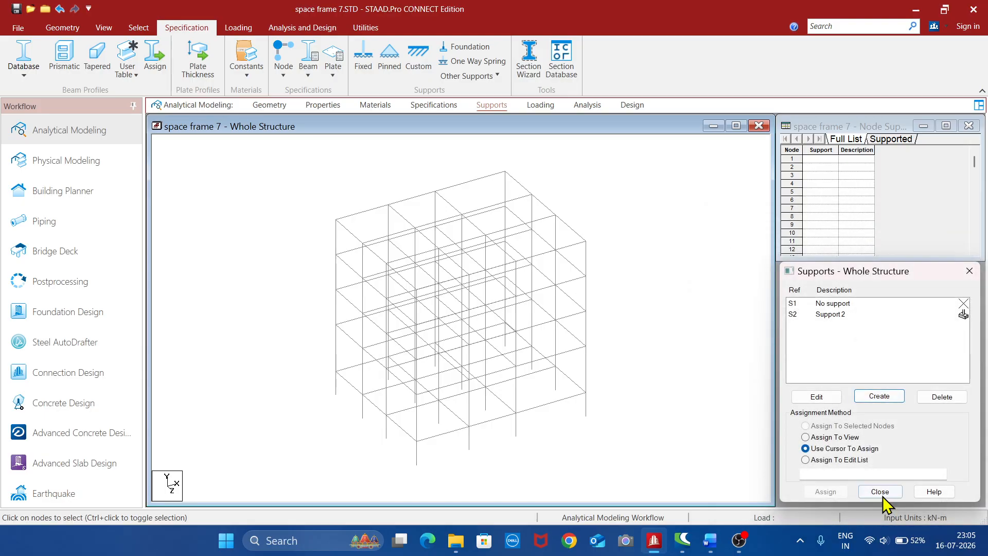
pyautogui.click(880, 493)
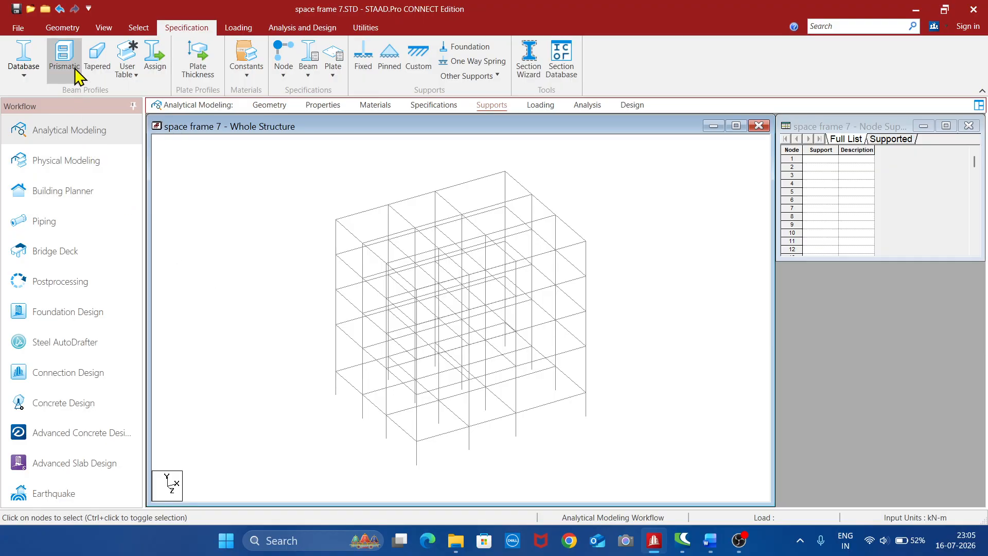
# Step: Turn on node number labels for the whole structure and apply the label settings
pyautogui.click(99, 29)
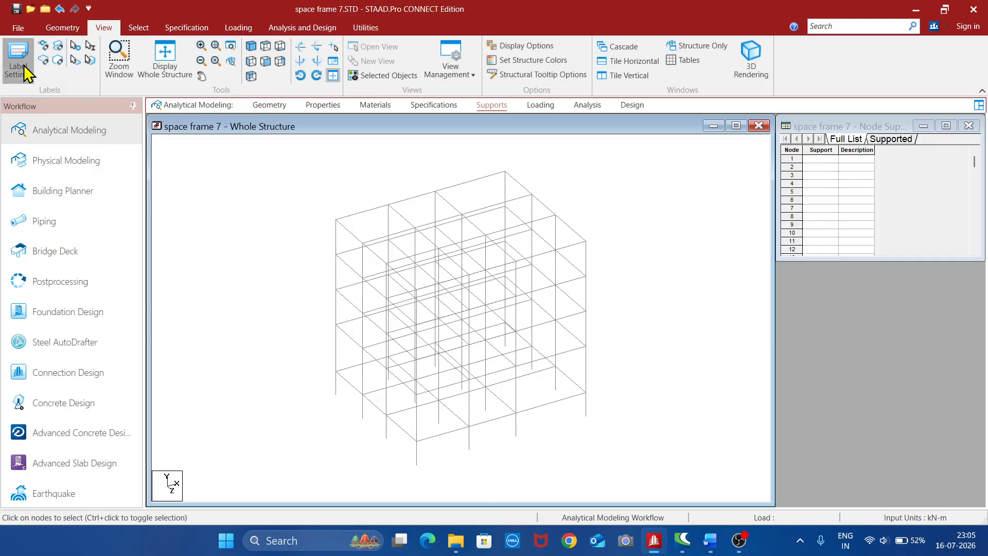
pyautogui.click(27, 72)
pyautogui.click(356, 127)
pyautogui.click(566, 443)
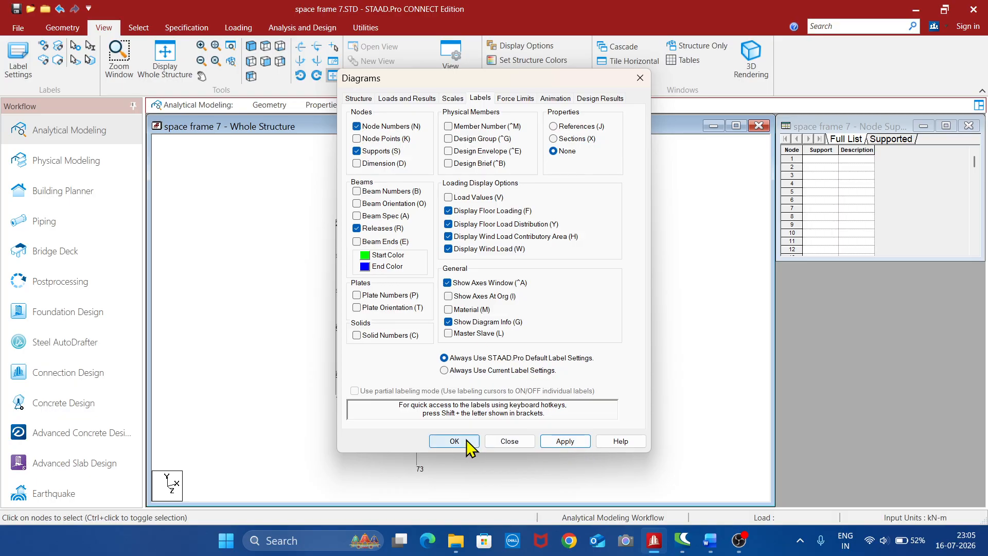
# Step: Close the label settings and cut a section through the frame in the X-Z plane at node 1 to isolate the base nodes
pyautogui.click(455, 442)
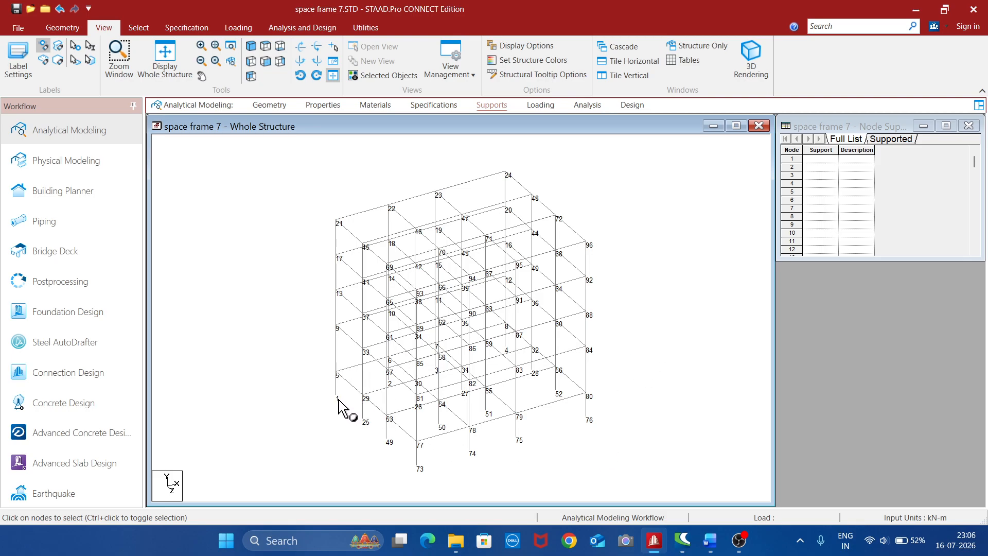
pyautogui.click(367, 29)
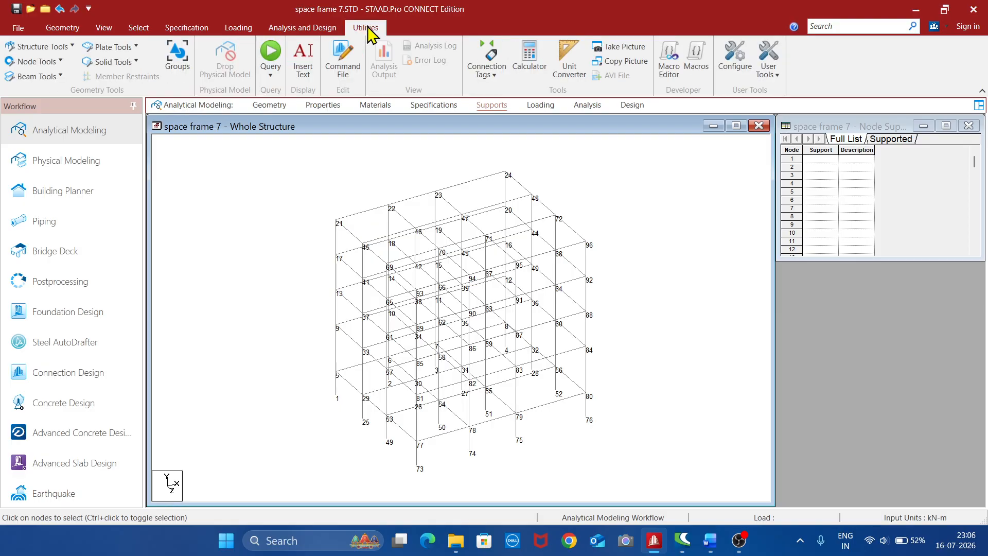
pyautogui.click(61, 45)
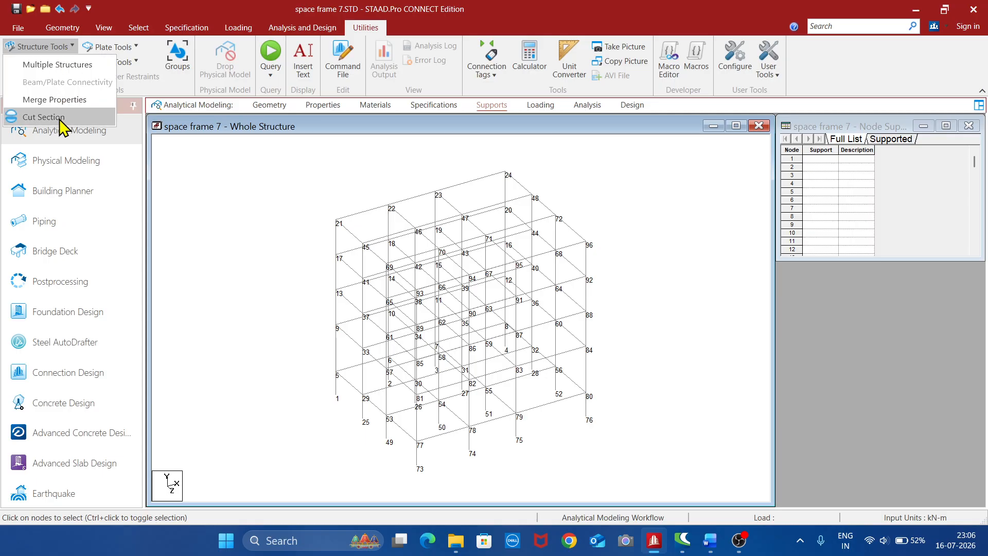
pyautogui.click(41, 117)
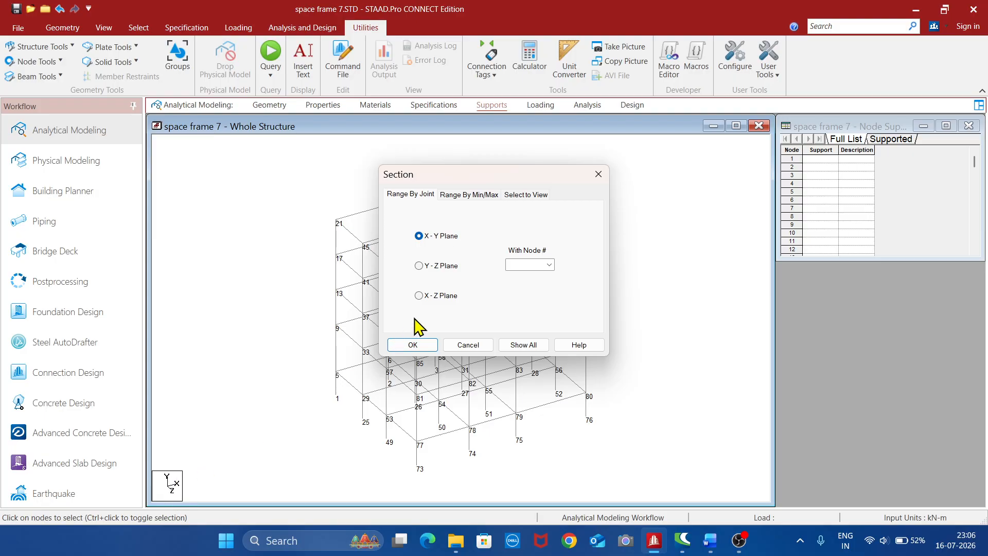
pyautogui.click(419, 295)
pyautogui.click(517, 265)
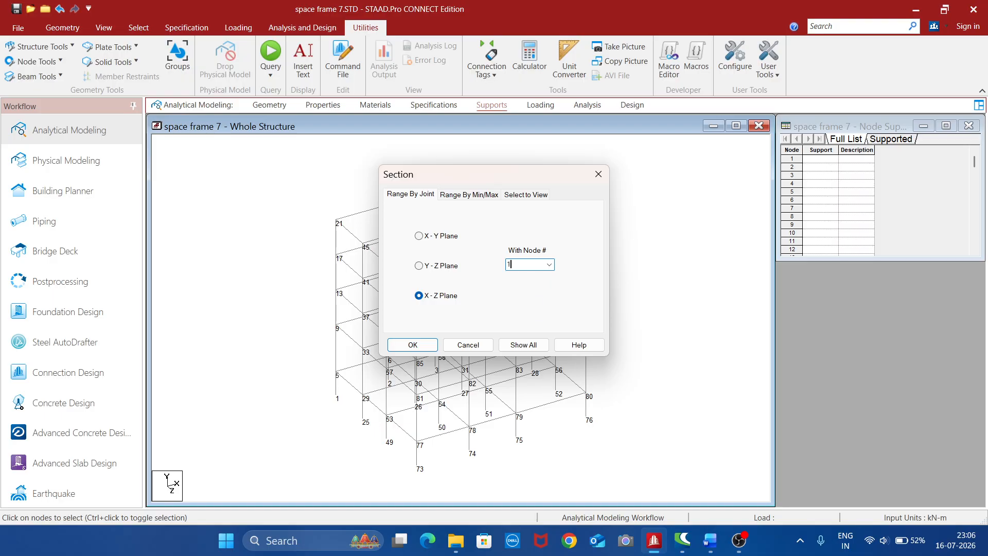
pyautogui.click(431, 346)
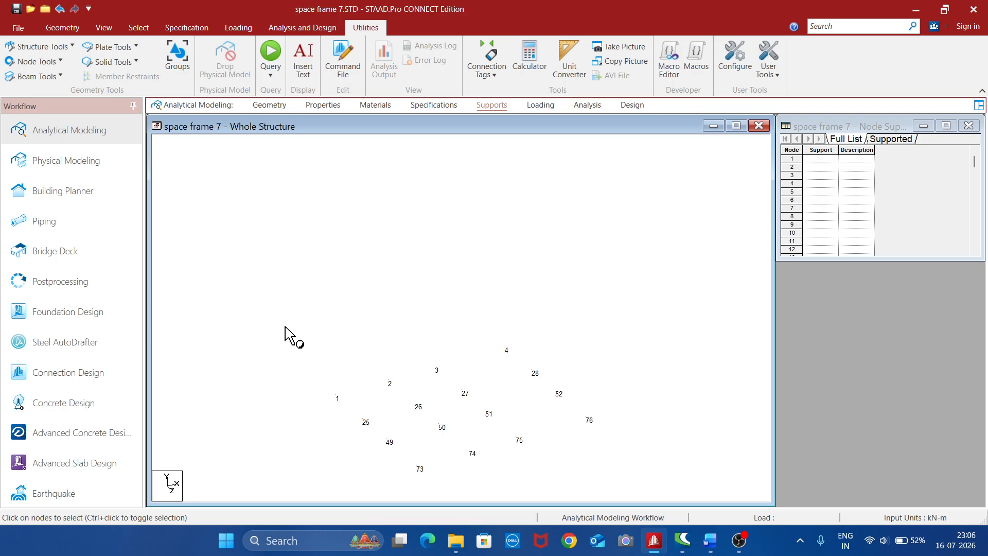
# Step: Assign the fixed support S2 to all the isolated base nodes (1 to 4, 25 to 28, 49 to 52, 73 to 76) and redisplay the whole structure
pyautogui.moveTo(521, 489); pyautogui.dragTo(625, 482)
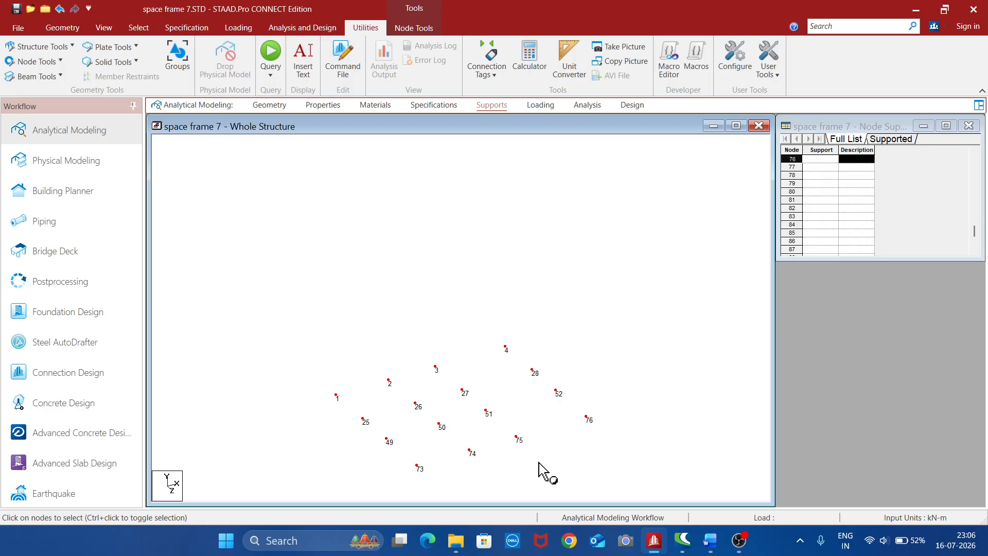
pyautogui.click(495, 105)
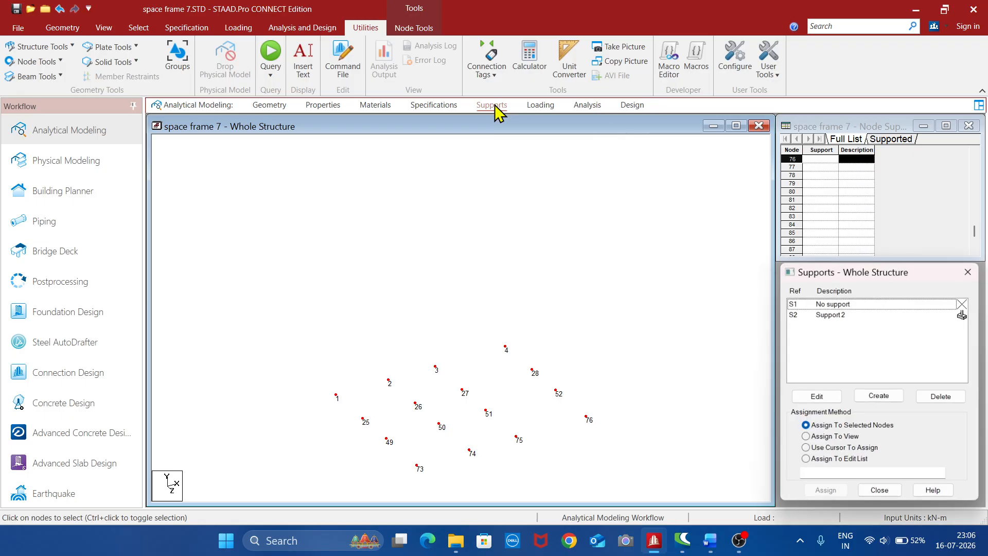
pyautogui.click(840, 315)
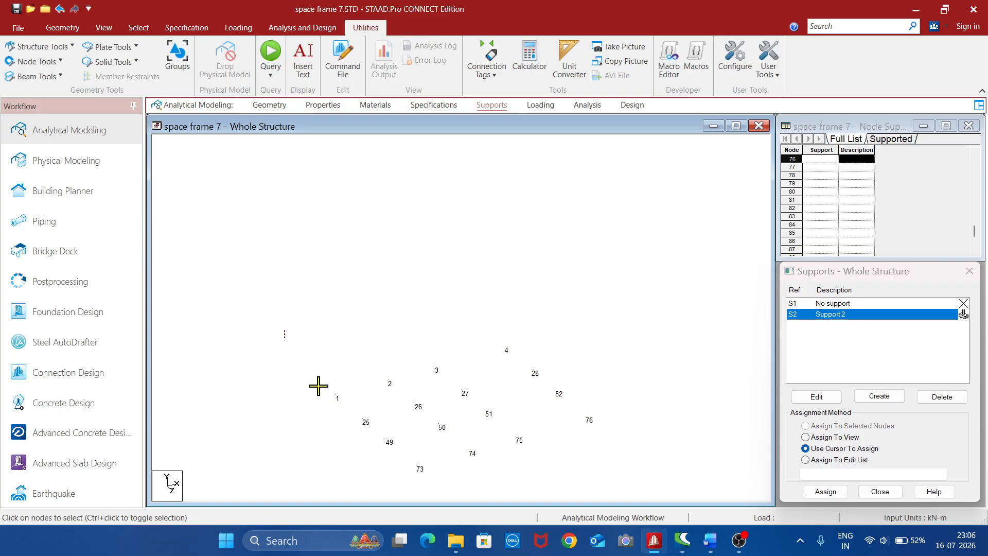
pyautogui.moveTo(566, 476); pyautogui.dragTo(643, 486)
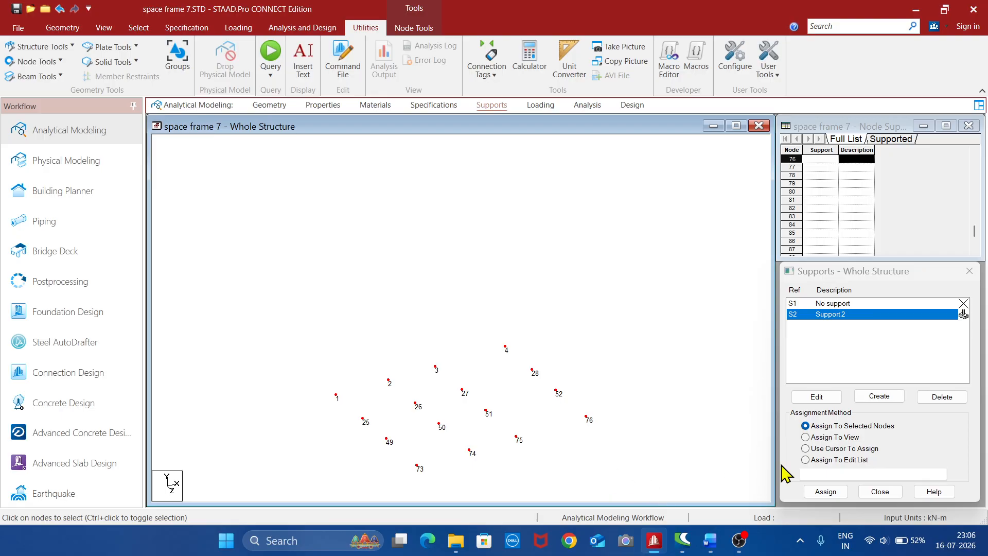
pyautogui.click(826, 491)
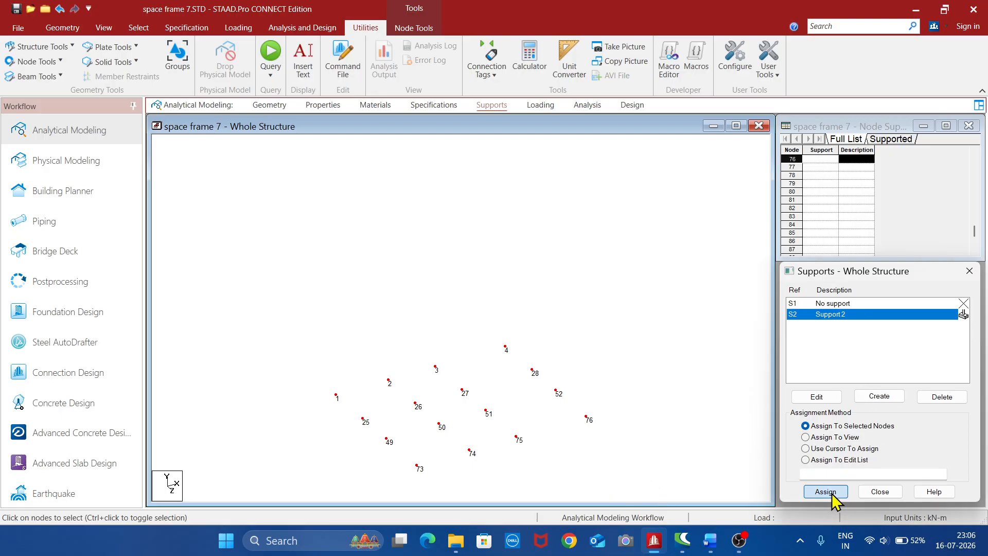
pyautogui.click(875, 426)
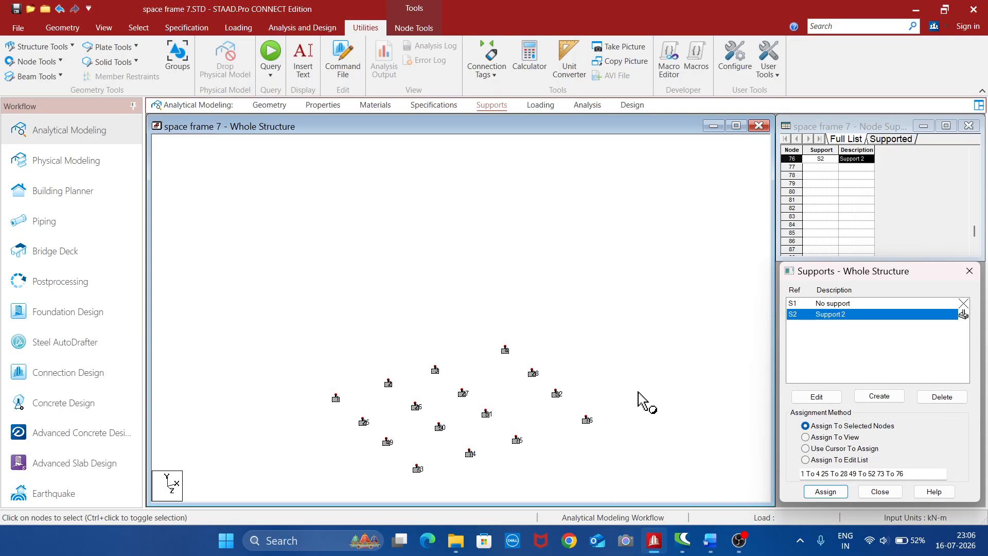
pyautogui.click(105, 28)
pyautogui.click(166, 61)
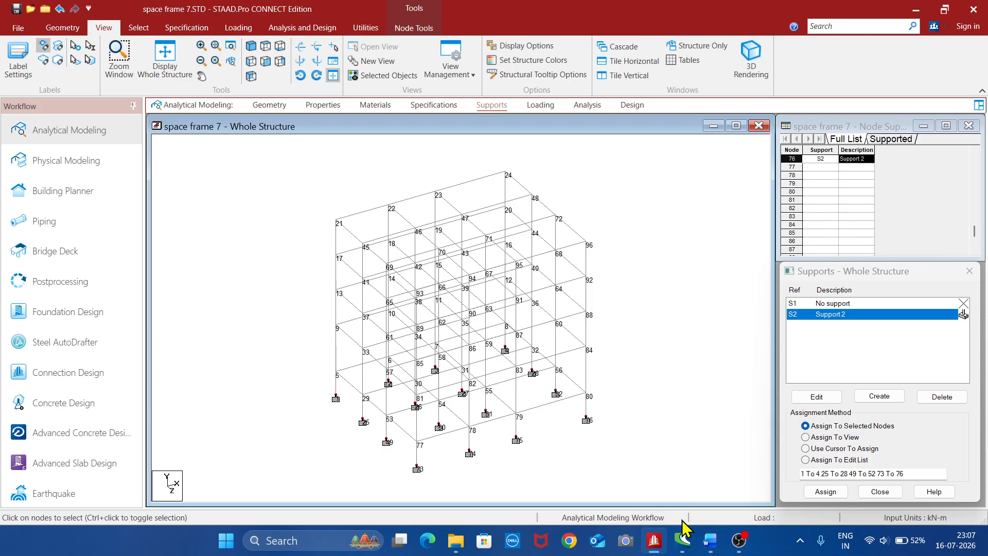
pyautogui.click(741, 541)
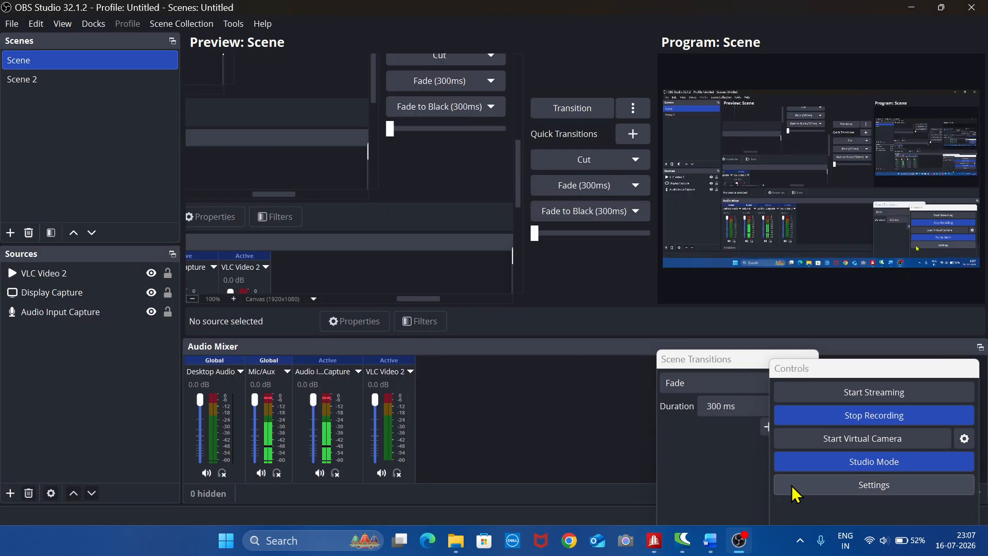